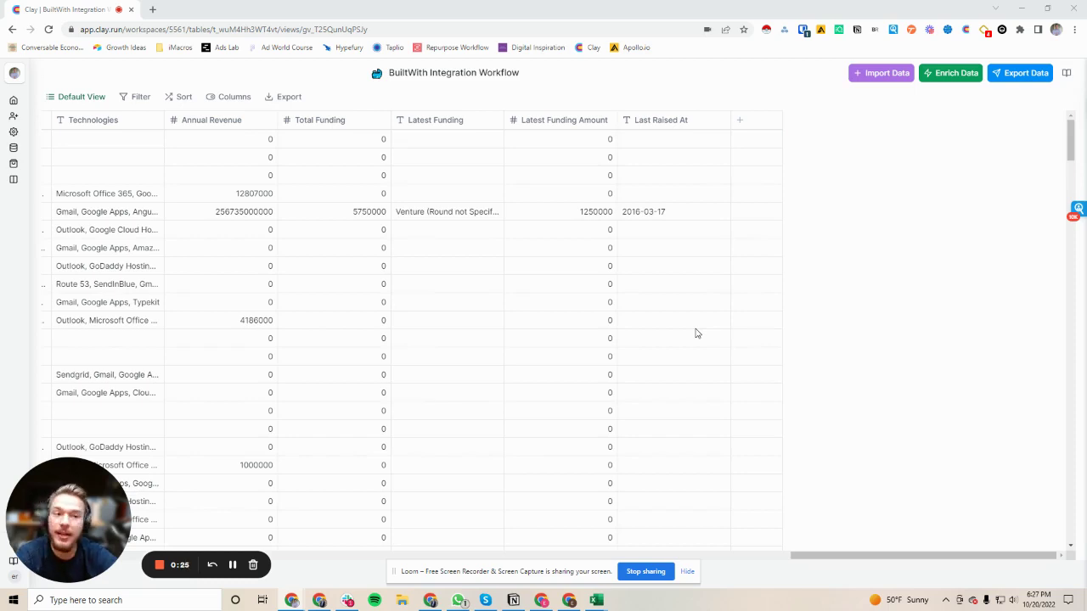
# - Add BuiltWith's Lookup Technology Stack enrichment to the table
pyautogui.click(954, 74)
pyautogui.click(1025, 180)
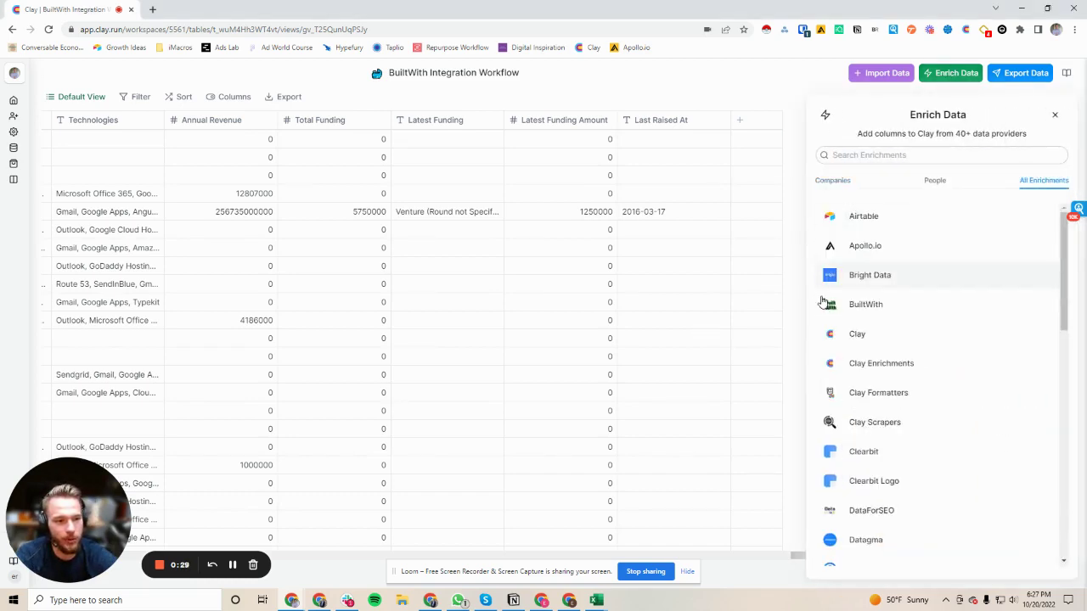
pyautogui.click(887, 307)
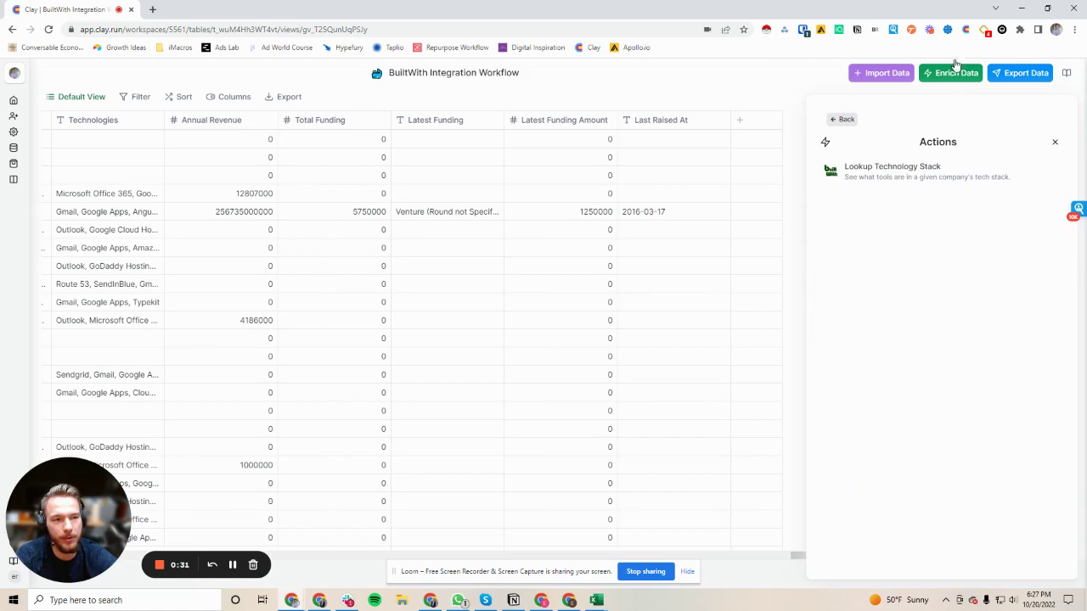
pyautogui.click(873, 174)
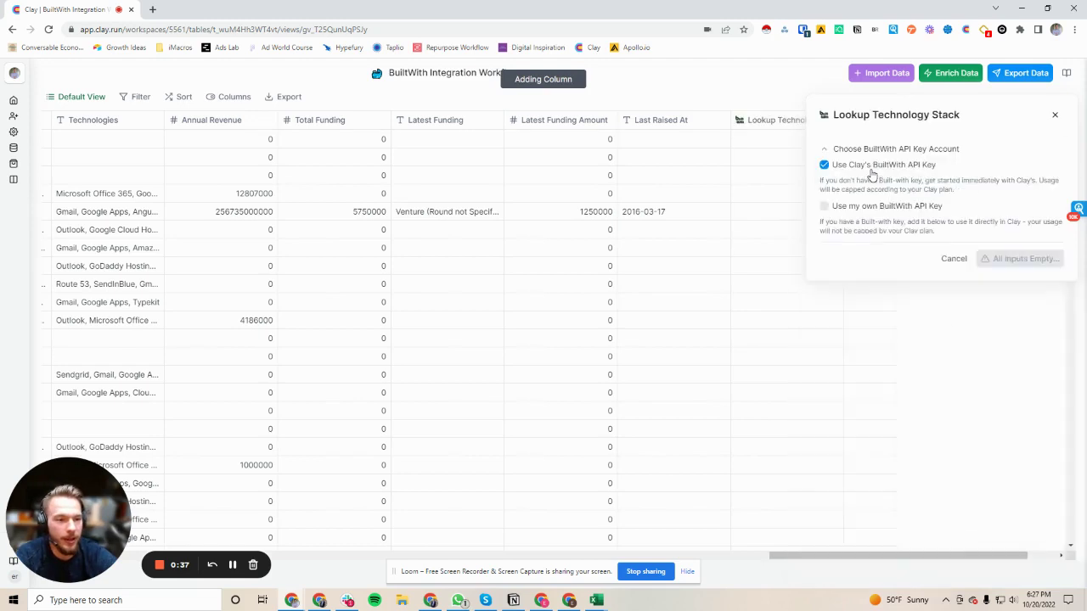
# - Save the technology lookup with the Website column as its Company Domain, and run the enrichment column
pyautogui.click(859, 285)
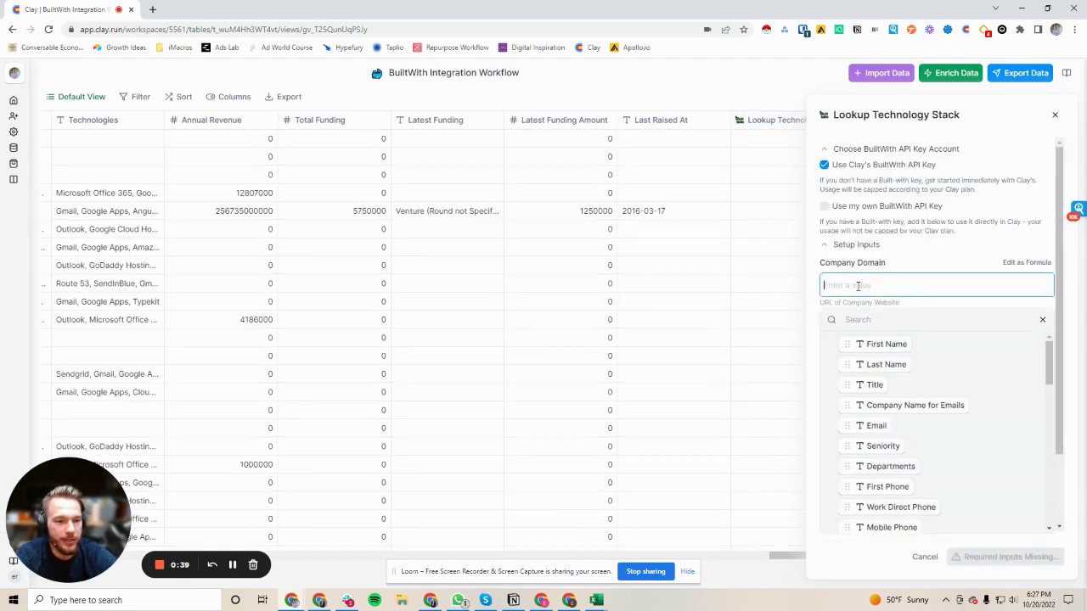
pyautogui.scroll(-1, 937, 403)
pyautogui.scroll(-3, 937, 403)
pyautogui.scroll(1, 934, 400)
pyautogui.click(880, 403)
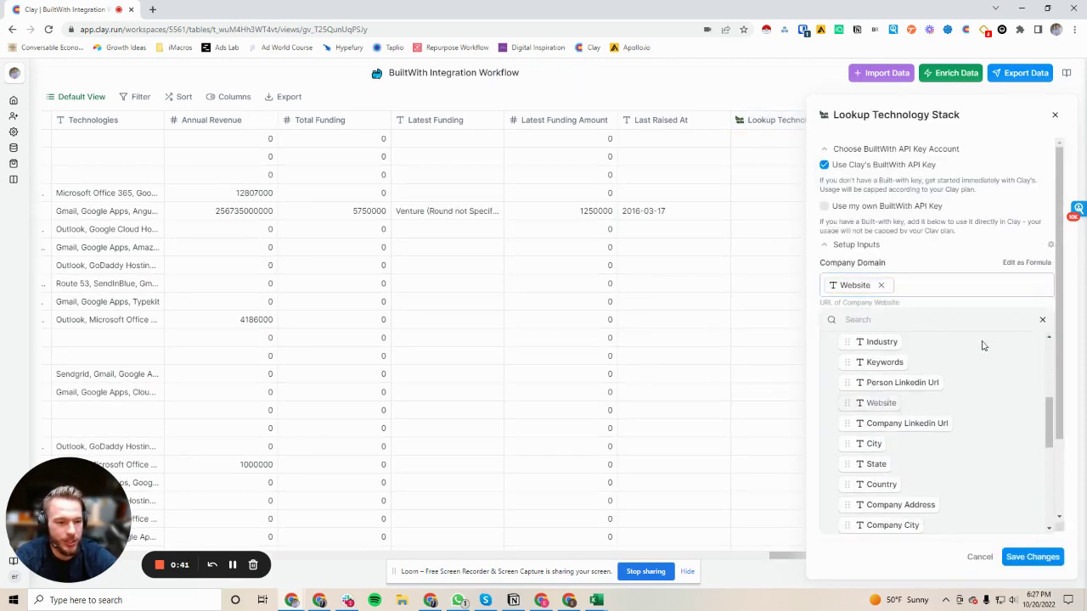
pyautogui.click(1041, 321)
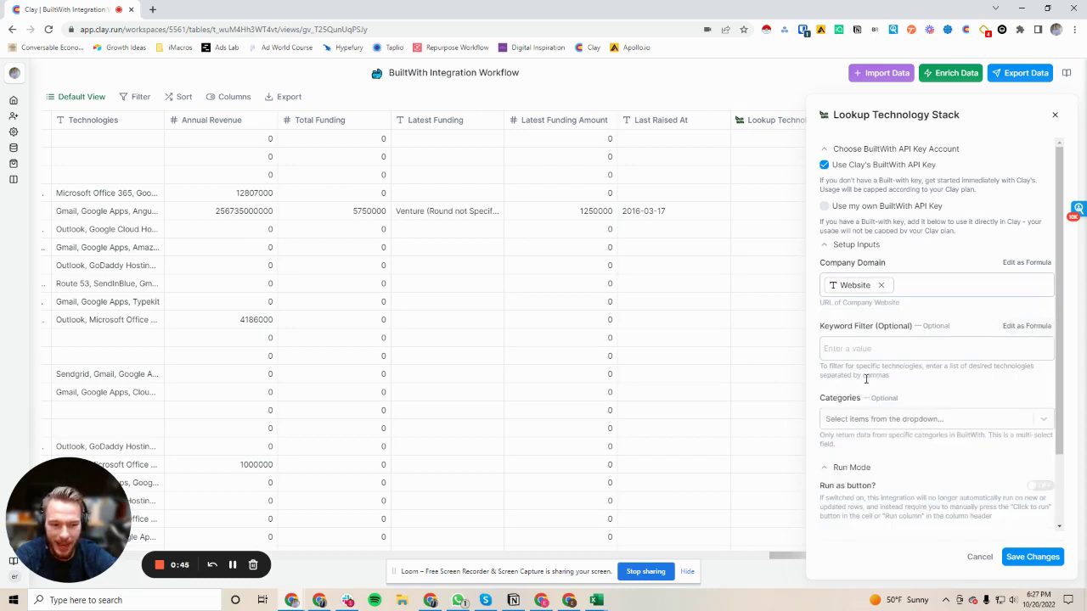
pyautogui.click(1028, 561)
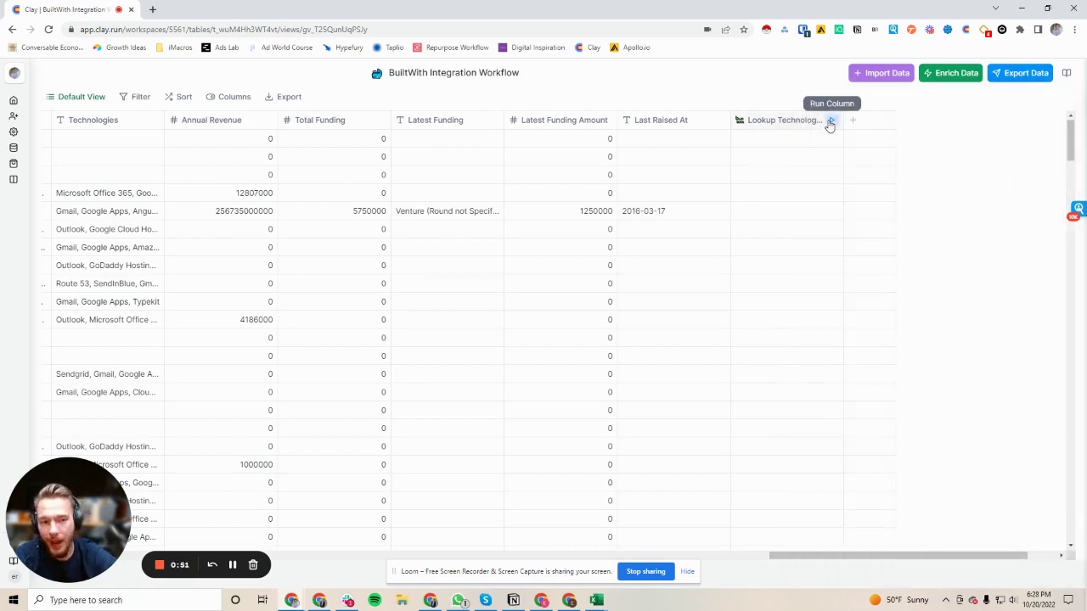
pyautogui.click(831, 124)
pyautogui.click(753, 160)
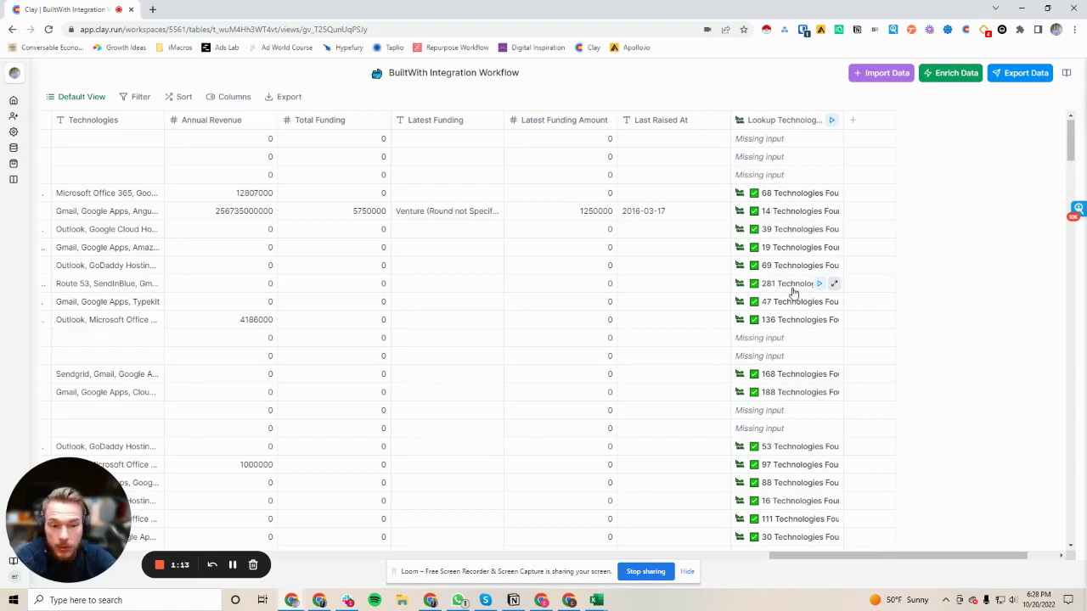
# - Open the cell details of the 127-technologies result and examine the categories under All Technologies By Category
pyautogui.scroll(-10, 792, 293)
pyautogui.scroll(-1, 780, 312)
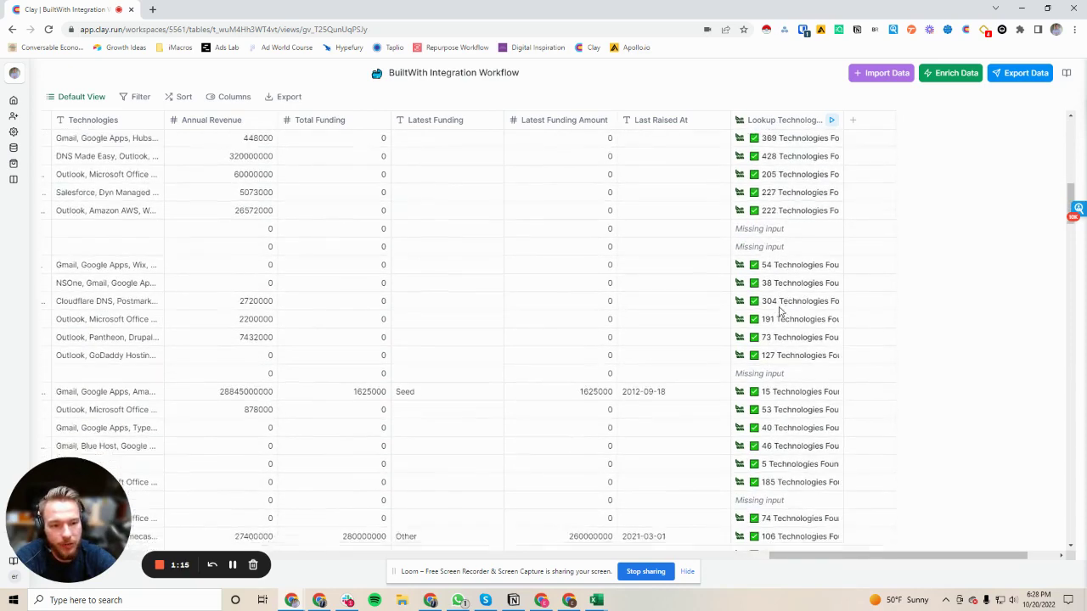
pyautogui.scroll(-1, 780, 312)
pyautogui.click(834, 309)
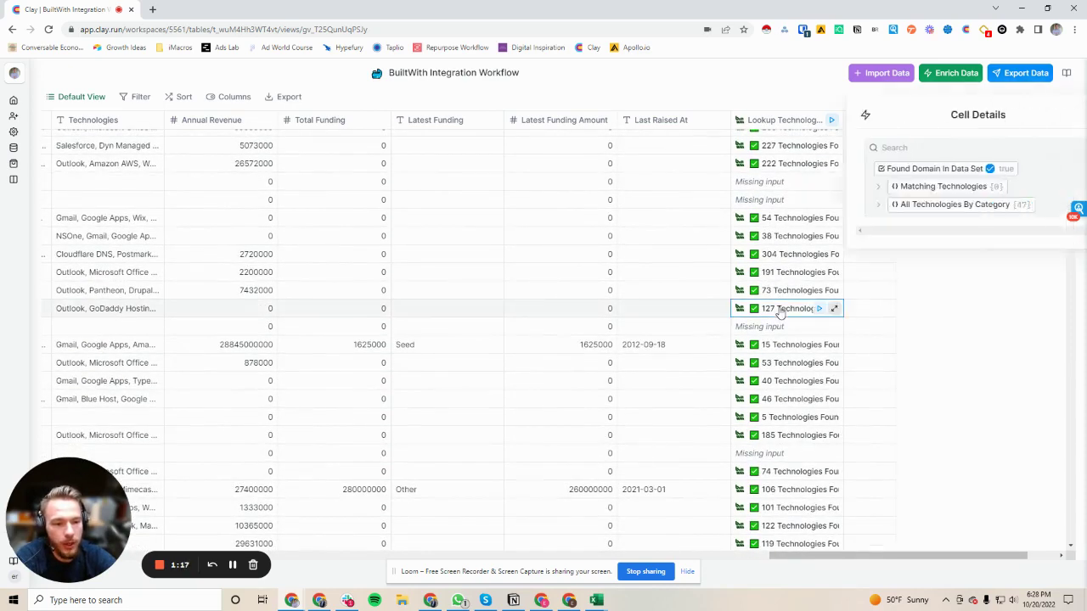
pyautogui.click(907, 209)
pyautogui.scroll(-3, 905, 225)
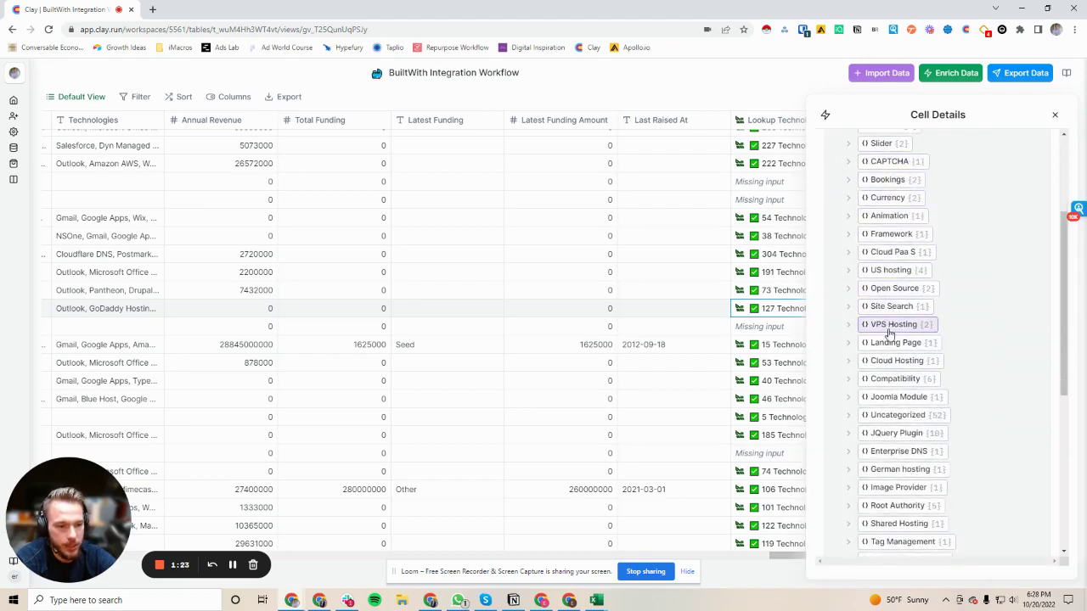
pyautogui.scroll(2, 890, 338)
pyautogui.scroll(-3, 889, 335)
pyautogui.scroll(2, 891, 308)
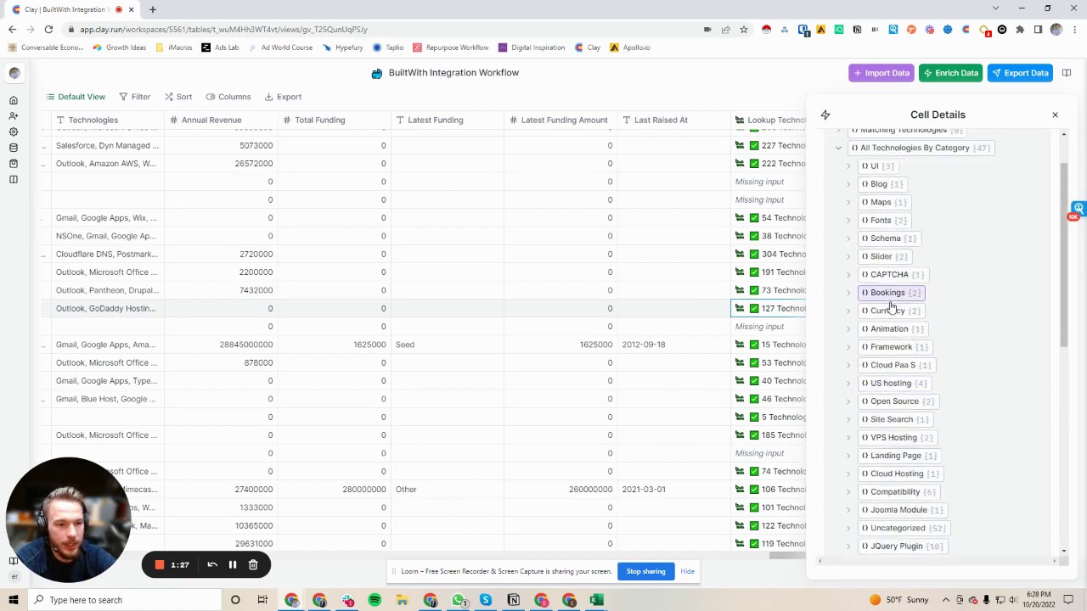
# - Inspect the Word Press entry in the Blog category, including its Name field, and close the cell details
pyautogui.click(879, 184)
pyautogui.click(892, 203)
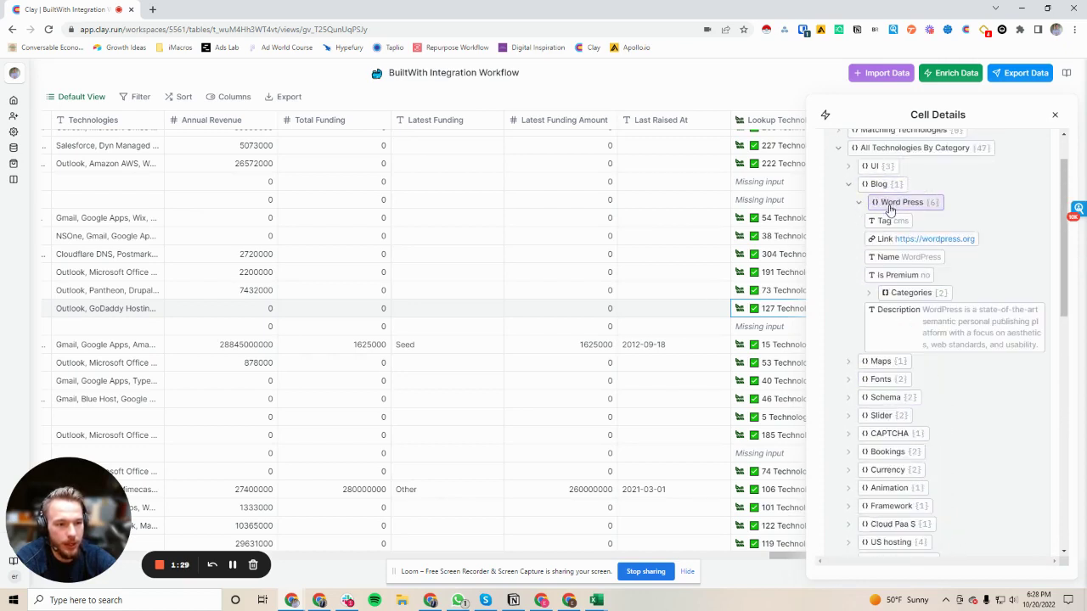
pyautogui.moveTo(940, 258)
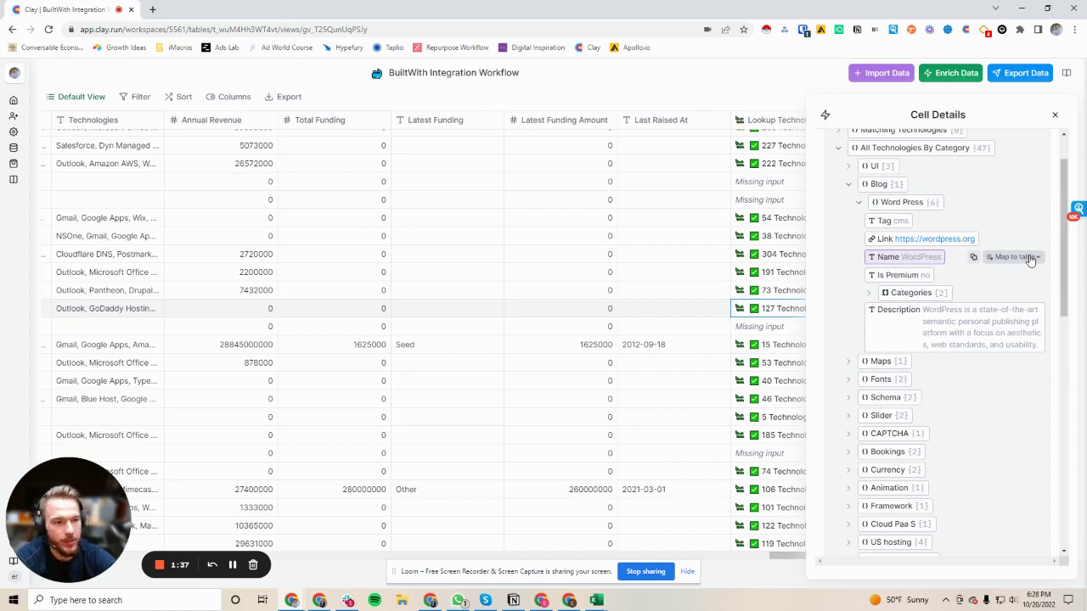
pyautogui.click(1055, 113)
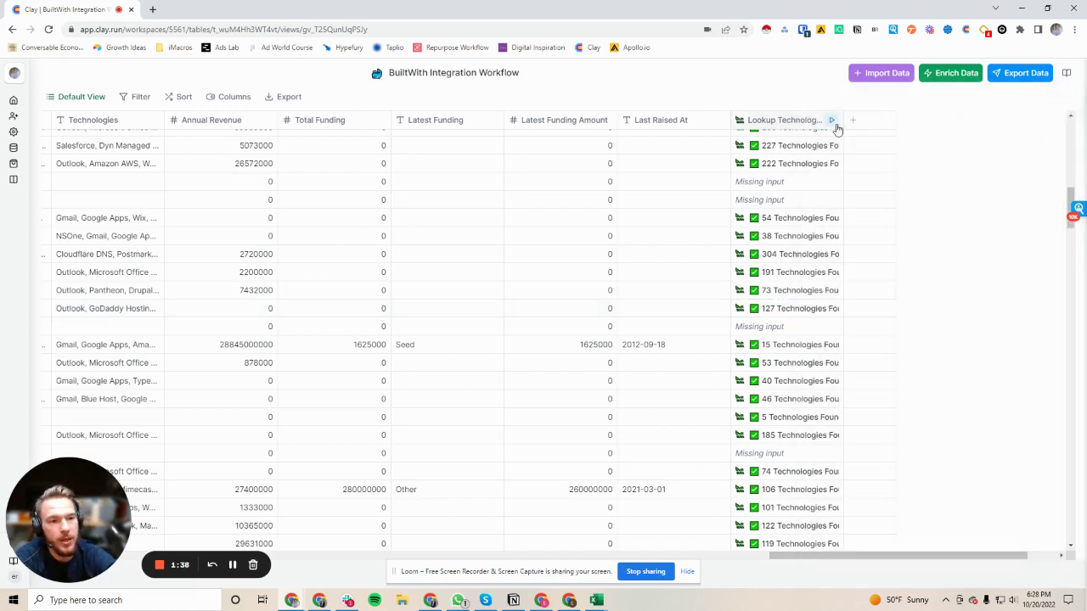
# - Add a second BuiltWith Lookup Technology Stack enrichment to the table
pyautogui.click(946, 75)
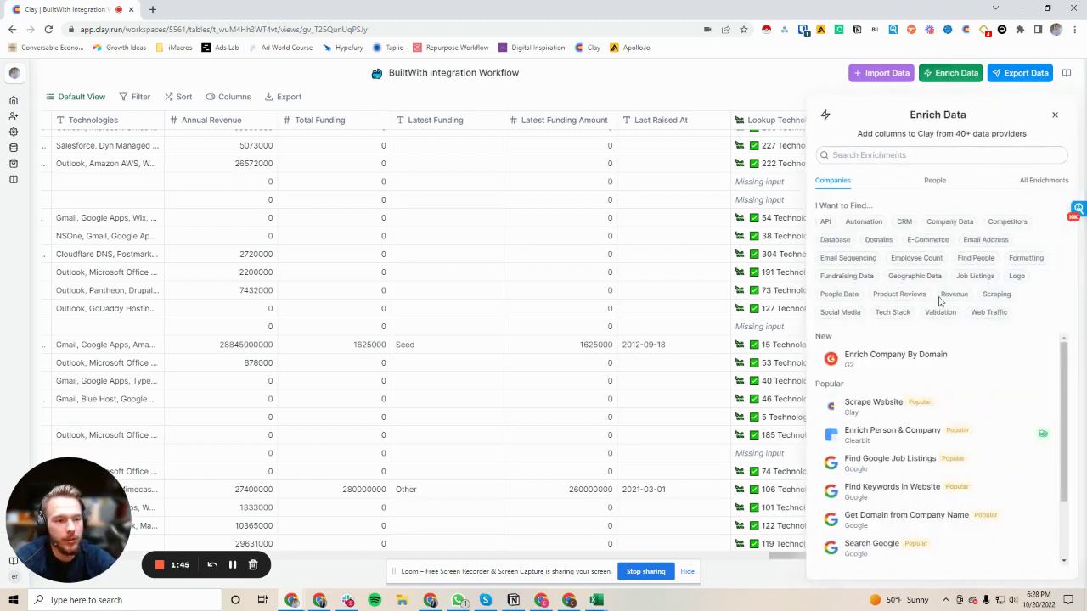
pyautogui.click(1034, 182)
pyautogui.click(900, 305)
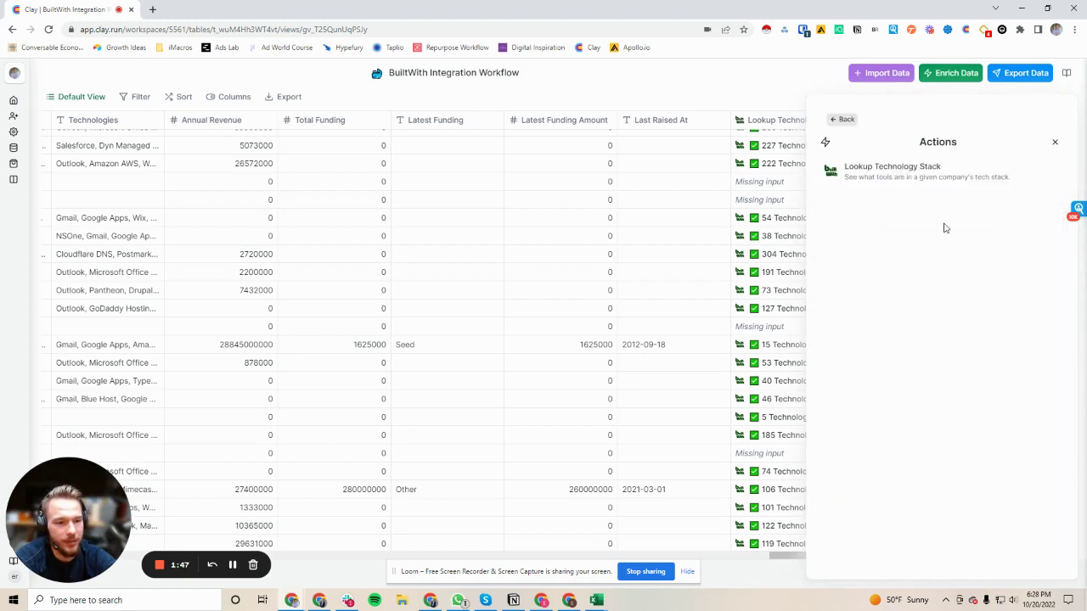
pyautogui.click(904, 177)
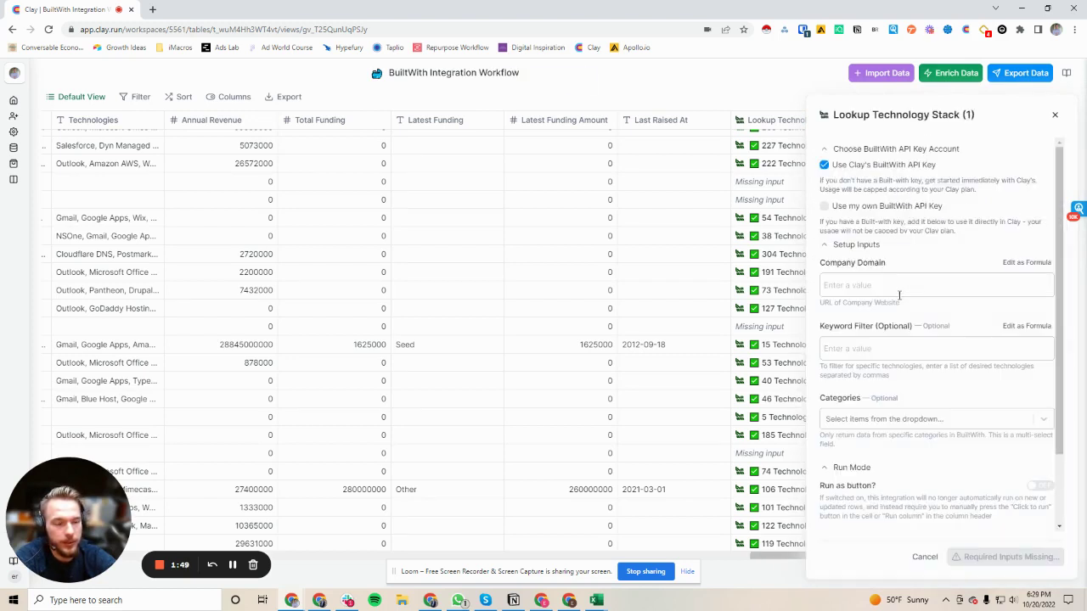
# - Set the second lookup's Company Domain to the Website column and its Keyword Filter to WordPress, saving the changes
pyautogui.click(900, 287)
pyautogui.scroll(-2, 878, 449)
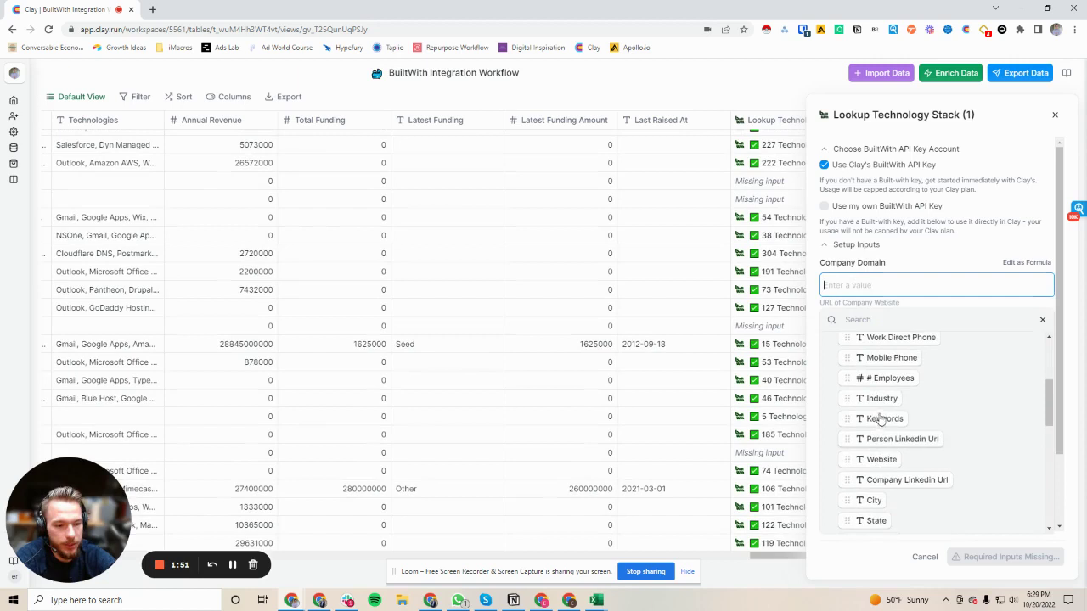
pyautogui.click(881, 459)
pyautogui.click(1043, 319)
pyautogui.click(847, 349)
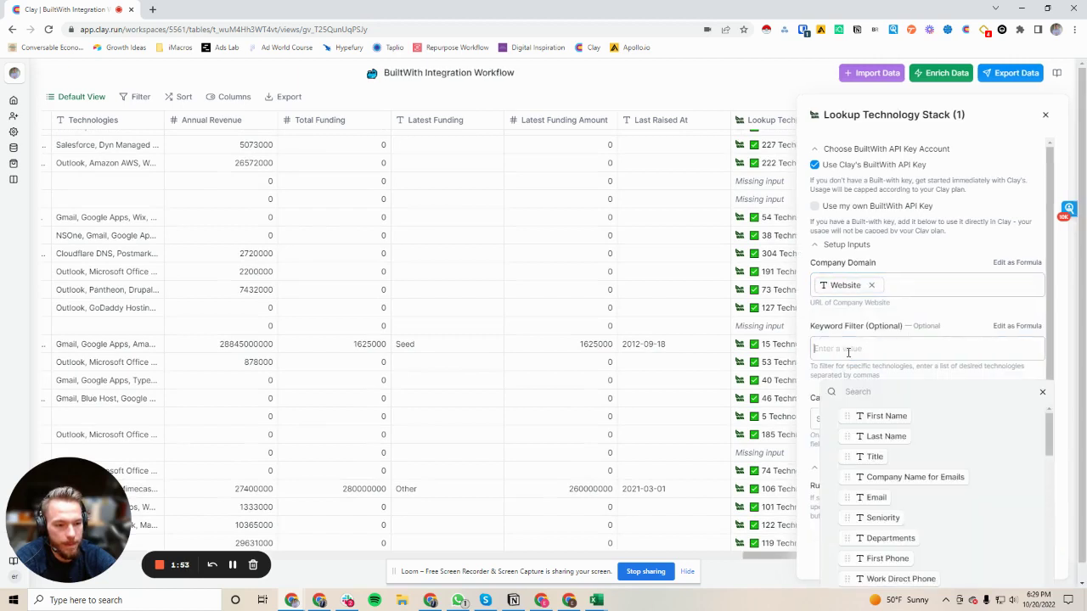
pyautogui.write('WordPress')
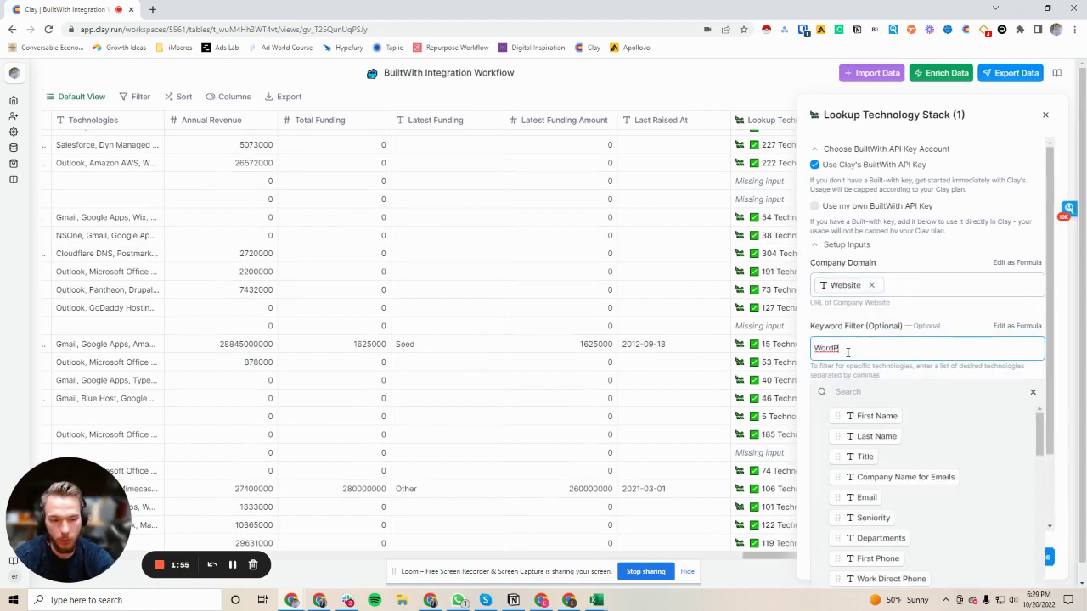
pyautogui.click(1033, 392)
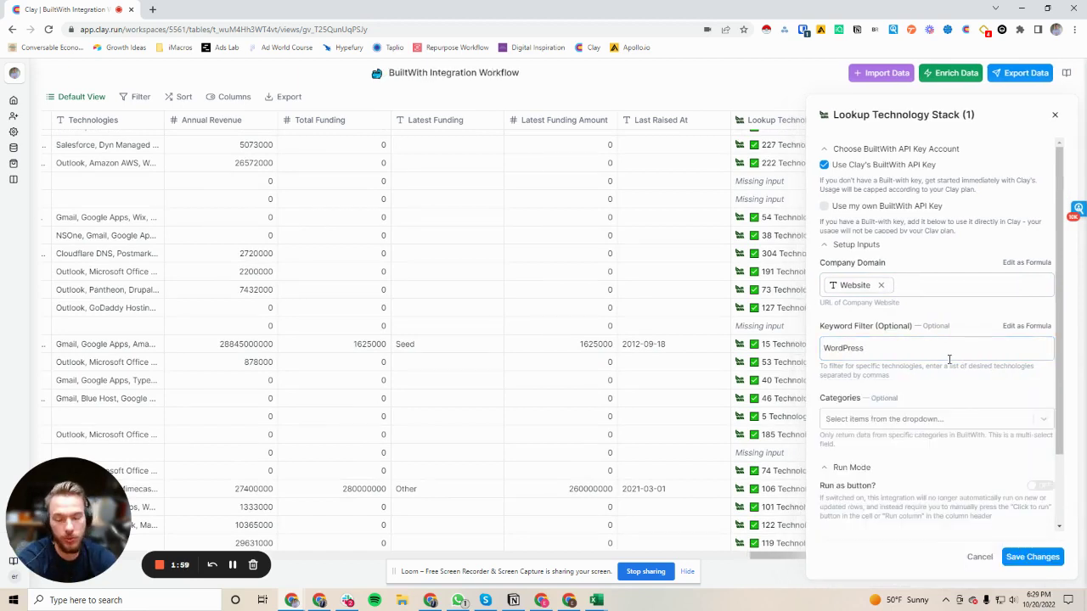
pyautogui.click(1029, 560)
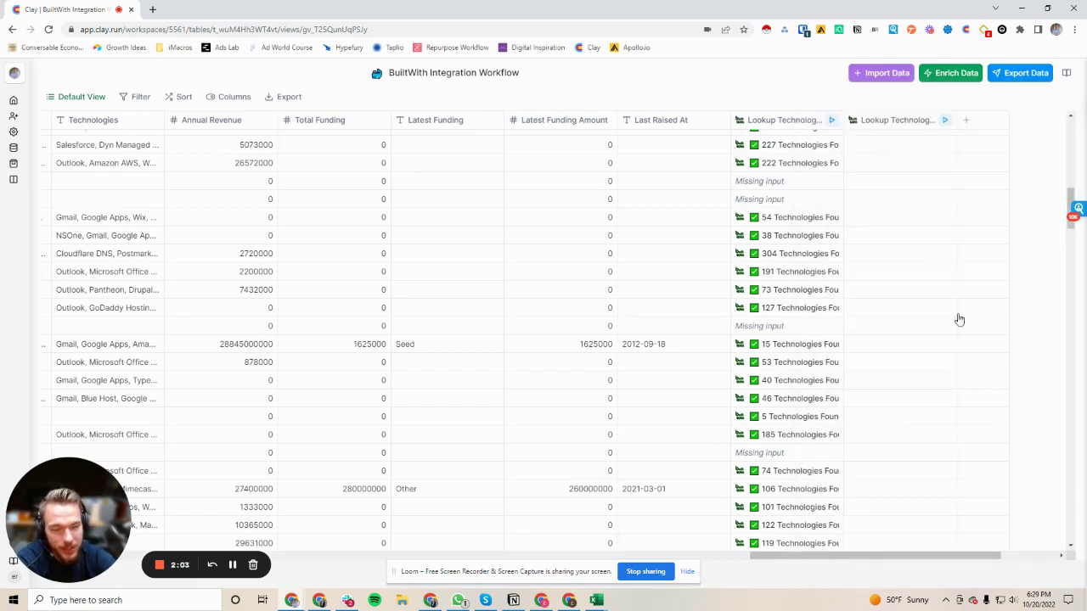
# - Run the WordPress-filtered lookup column
pyautogui.click(900, 119)
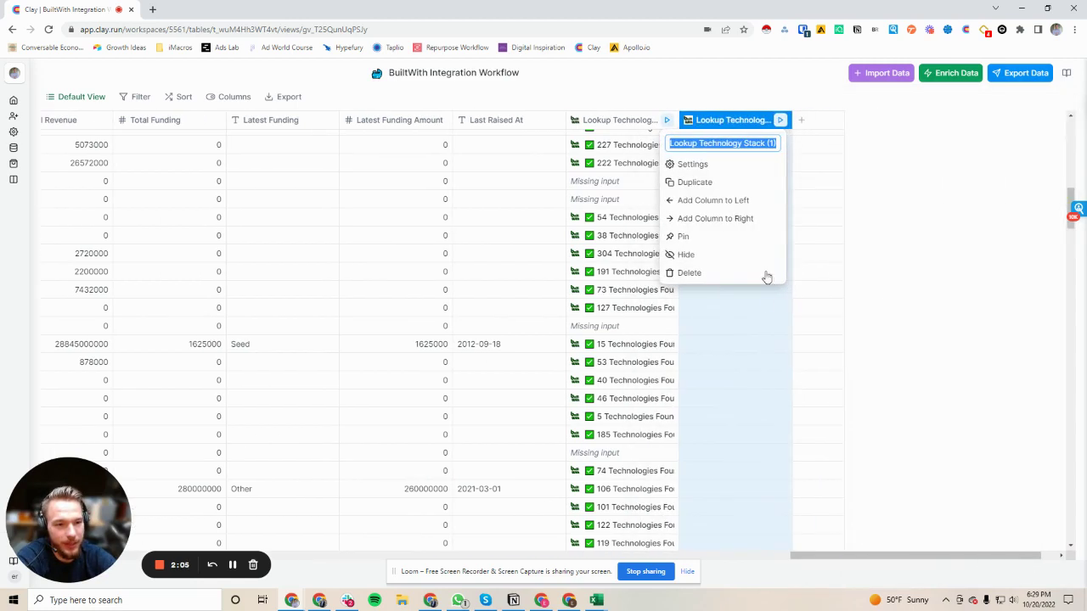
pyautogui.click(880, 191)
pyautogui.click(780, 120)
pyautogui.click(722, 156)
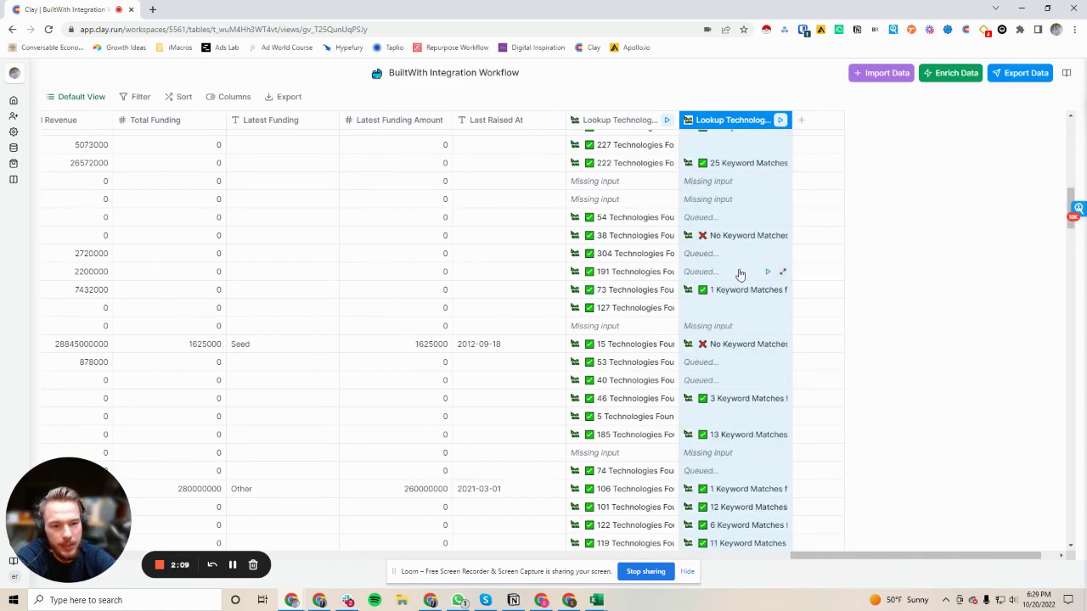
# - Open the 25-keyword-matches result and examine entry 0 of the Word Press list under Matching Technologies
pyautogui.scroll(1, 726, 314)
pyautogui.scroll(2, 726, 314)
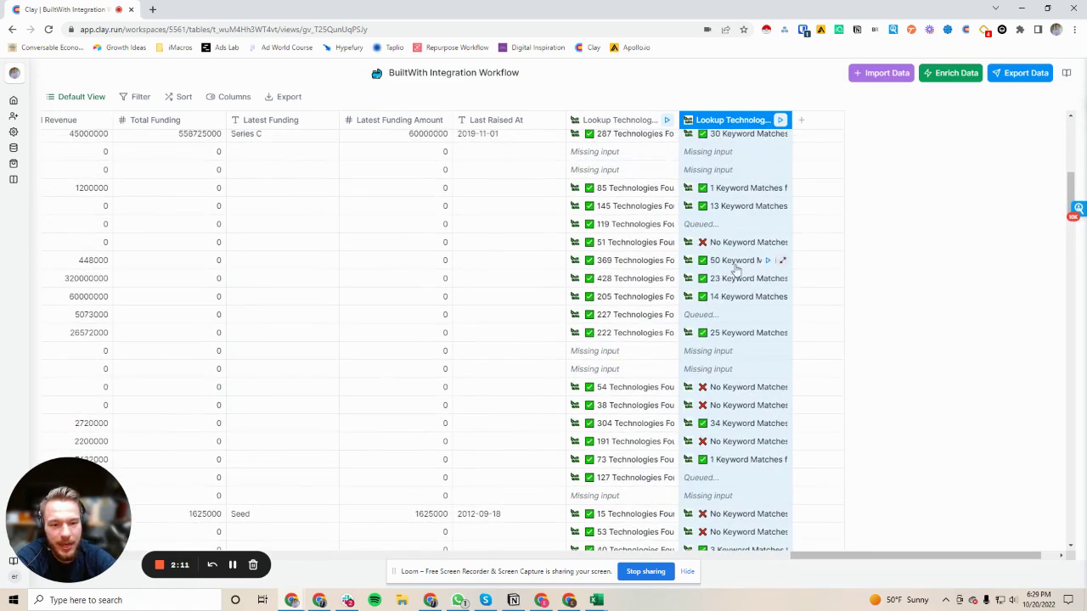
pyautogui.click(736, 336)
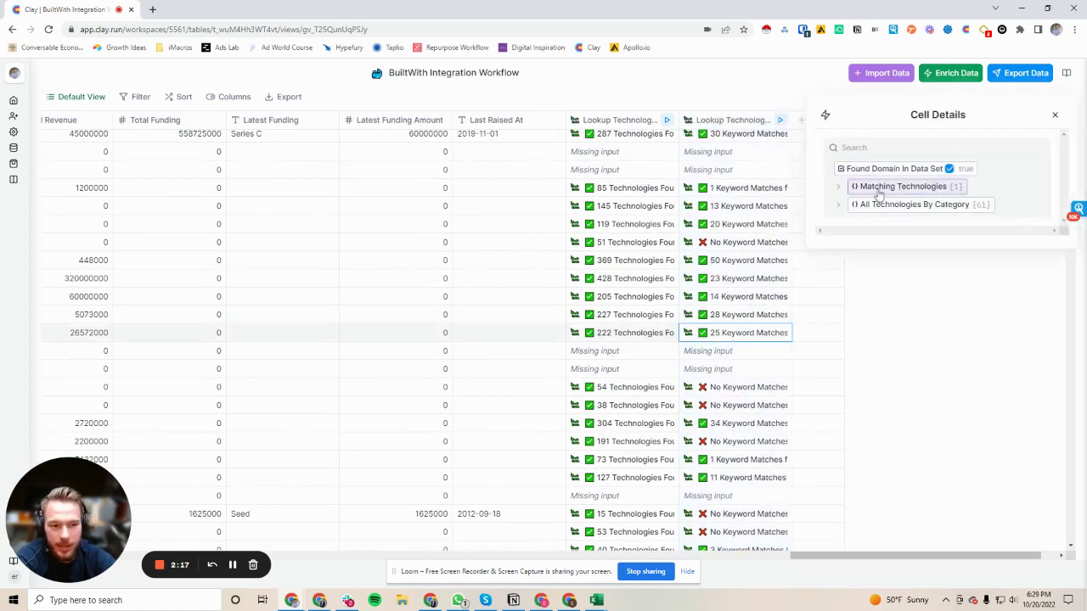
pyautogui.click(879, 189)
pyautogui.click(887, 206)
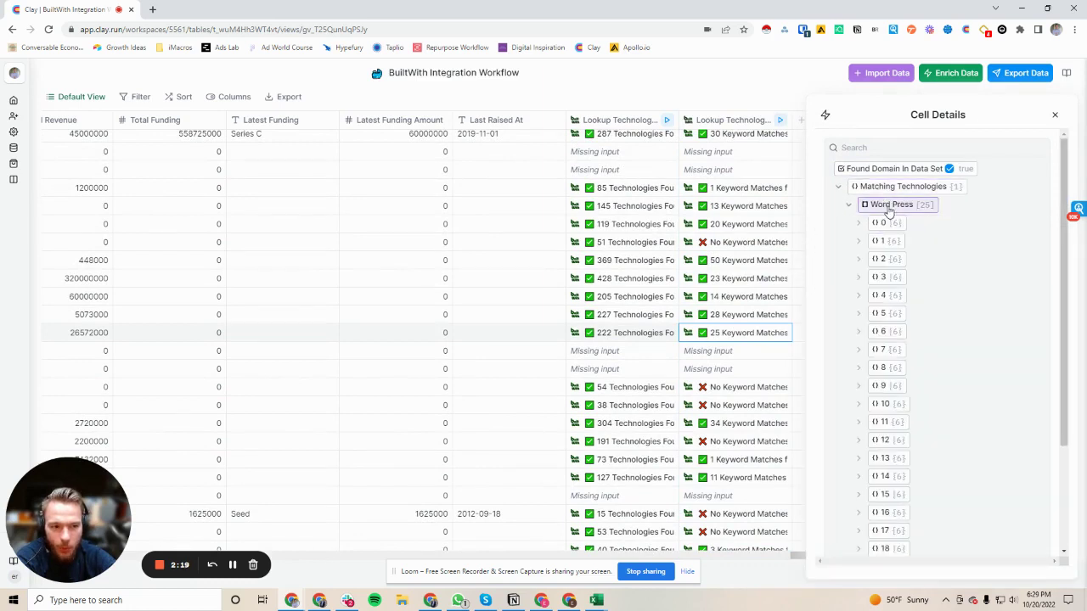
pyautogui.click(883, 222)
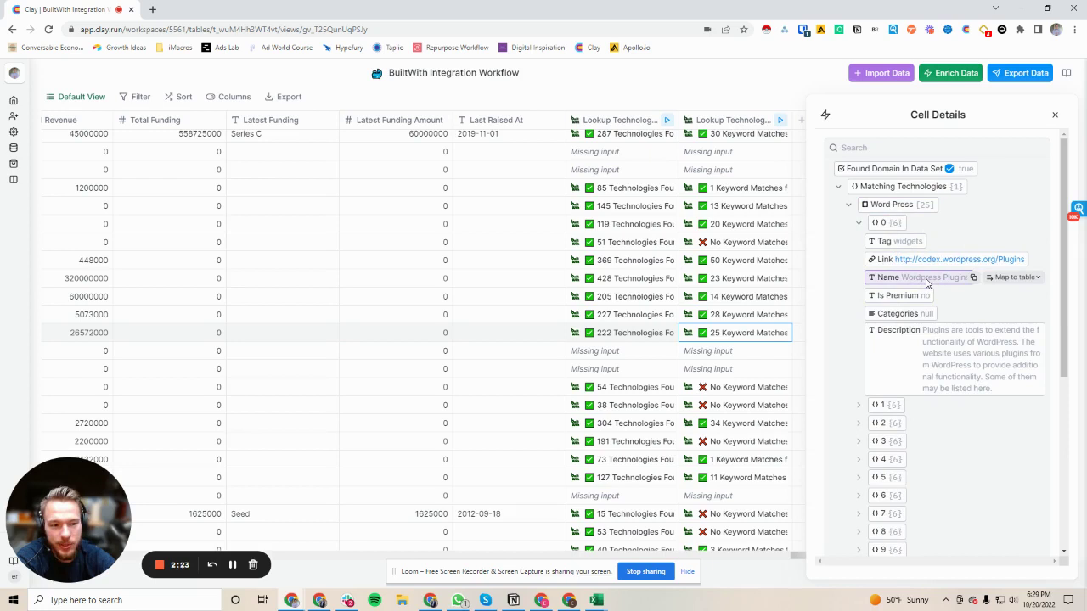
# - Examine Word Press matches 1 through 4 in the same result, and close the cell details
pyautogui.click(884, 405)
pyautogui.scroll(-2, 913, 393)
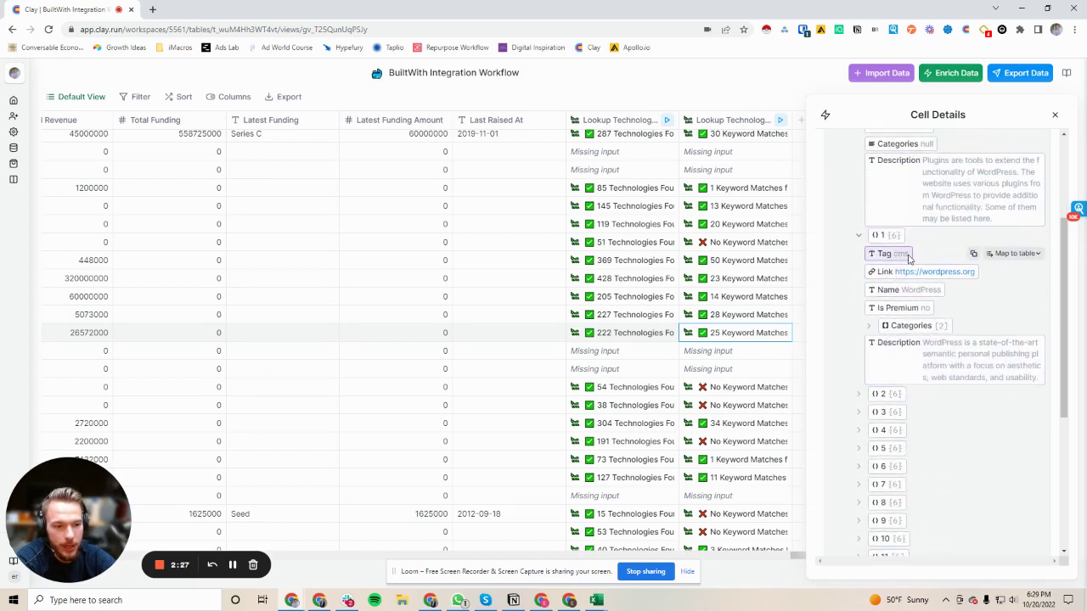
pyautogui.click(902, 395)
pyautogui.scroll(-1, 905, 412)
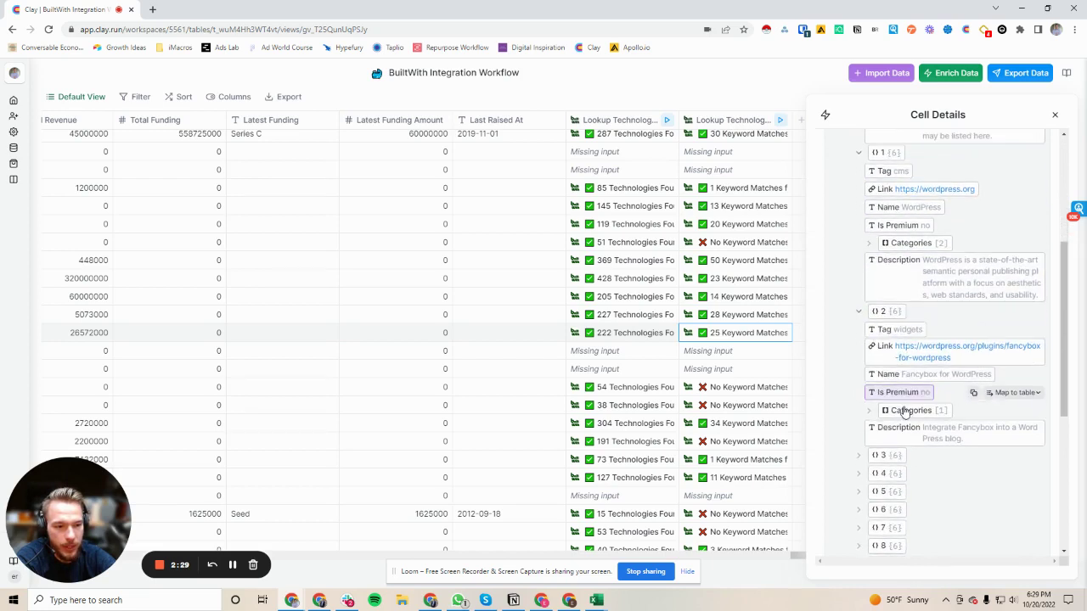
pyautogui.scroll(-2, 905, 411)
pyautogui.click(891, 311)
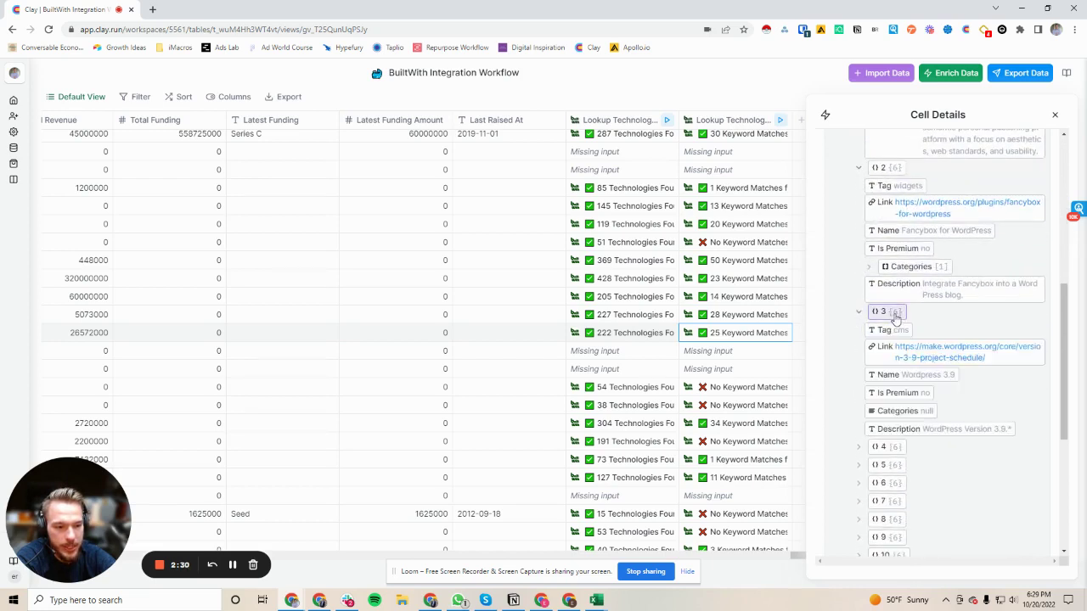
pyautogui.click(900, 450)
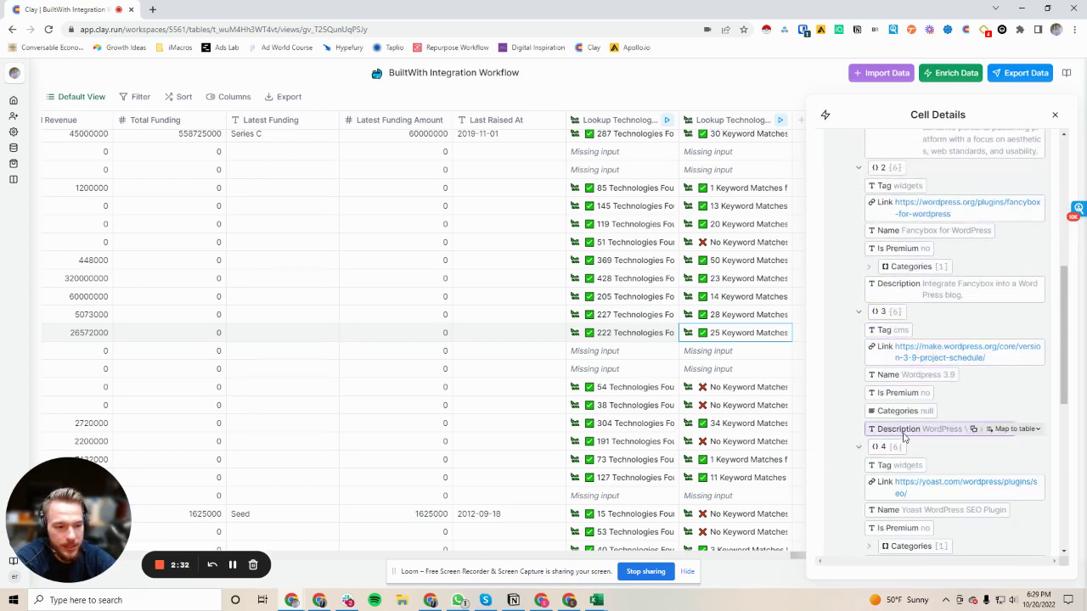
pyautogui.click(1054, 116)
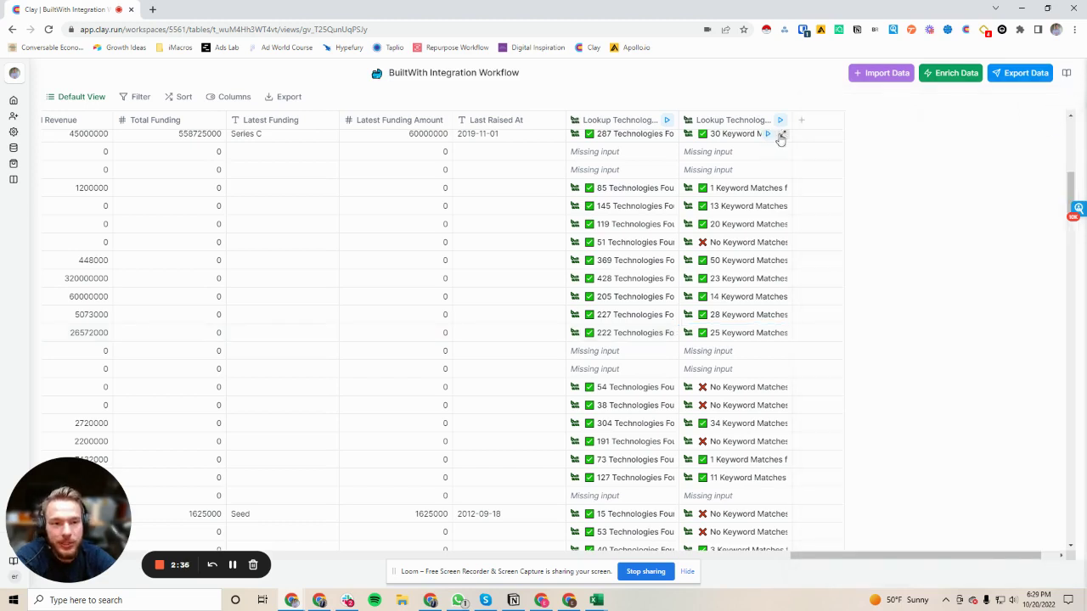
# - Add the Blog category to the WordPress-filtered lookup's settings, save them, and rerun the column on all 250 rows
pyautogui.click(737, 127)
pyautogui.click(689, 165)
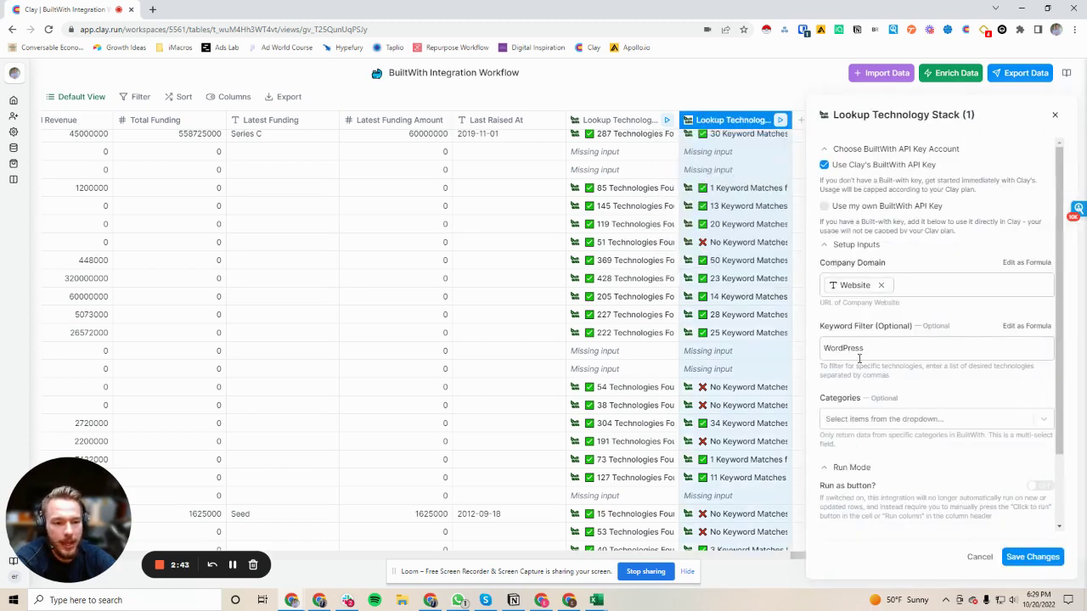
pyautogui.click(861, 419)
pyautogui.scroll(-1, 855, 509)
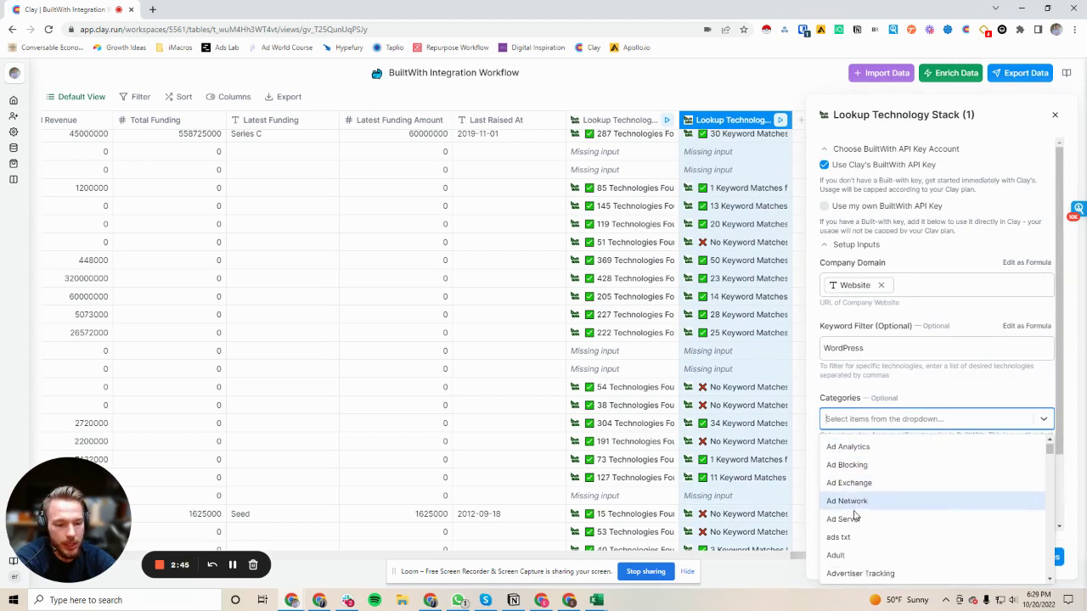
pyautogui.scroll(-6, 855, 516)
pyautogui.scroll(1, 838, 488)
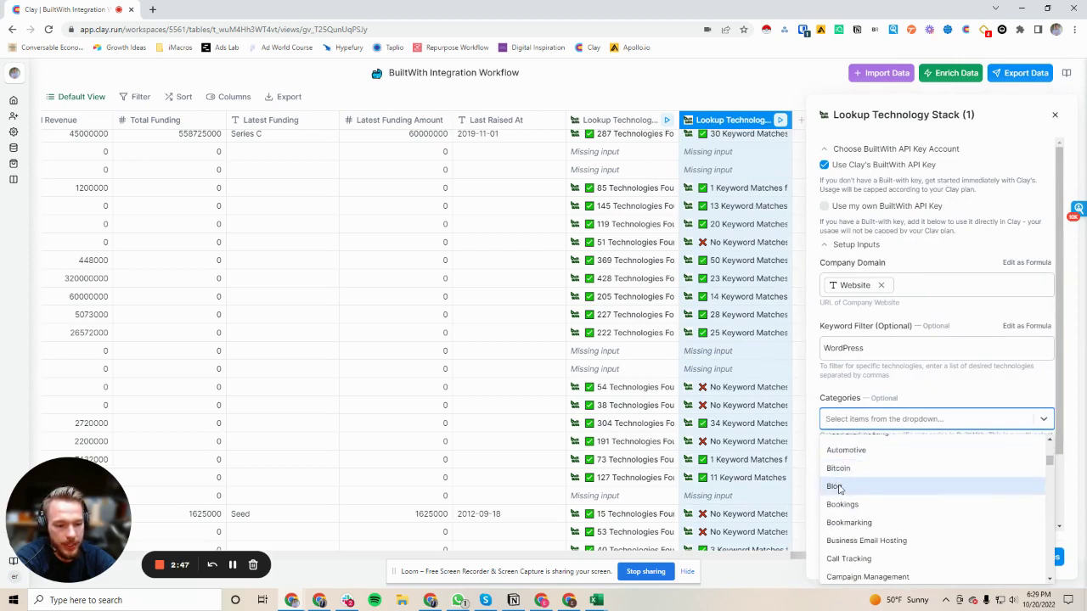
pyautogui.click(837, 486)
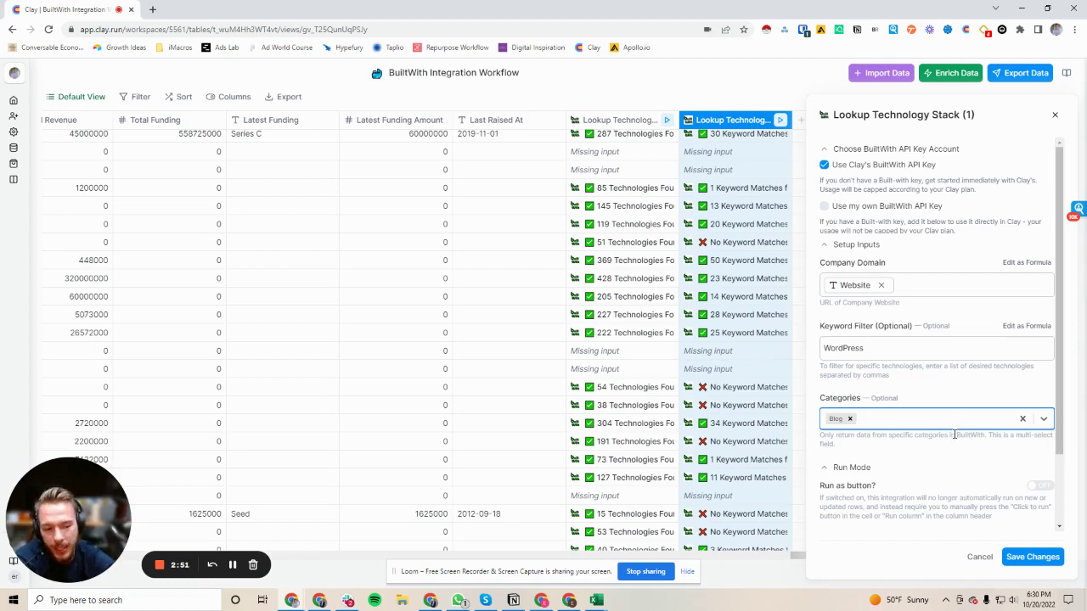
pyautogui.click(1025, 557)
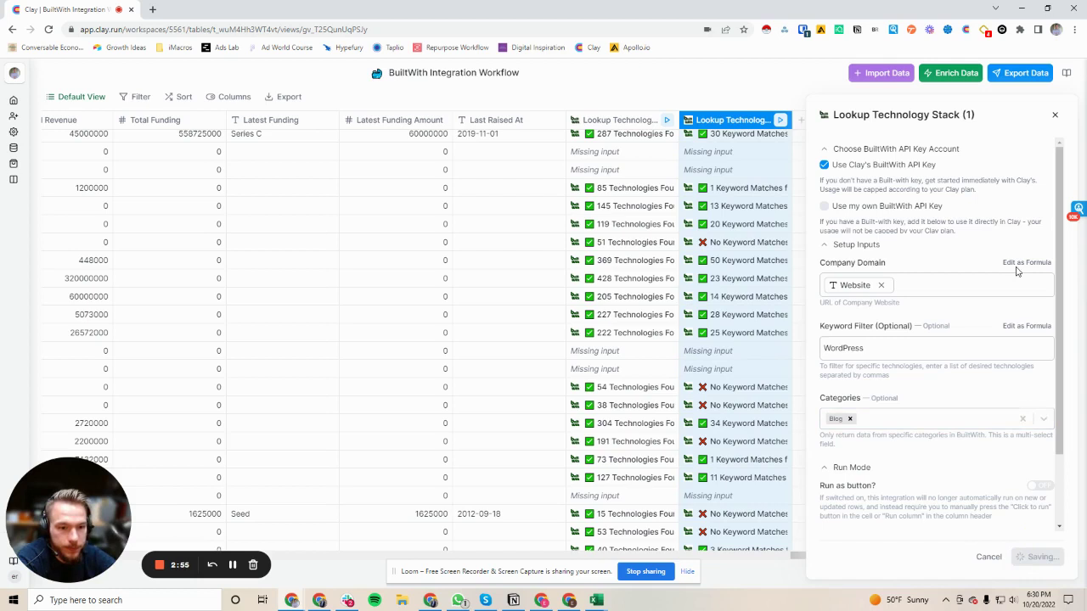
pyautogui.click(779, 120)
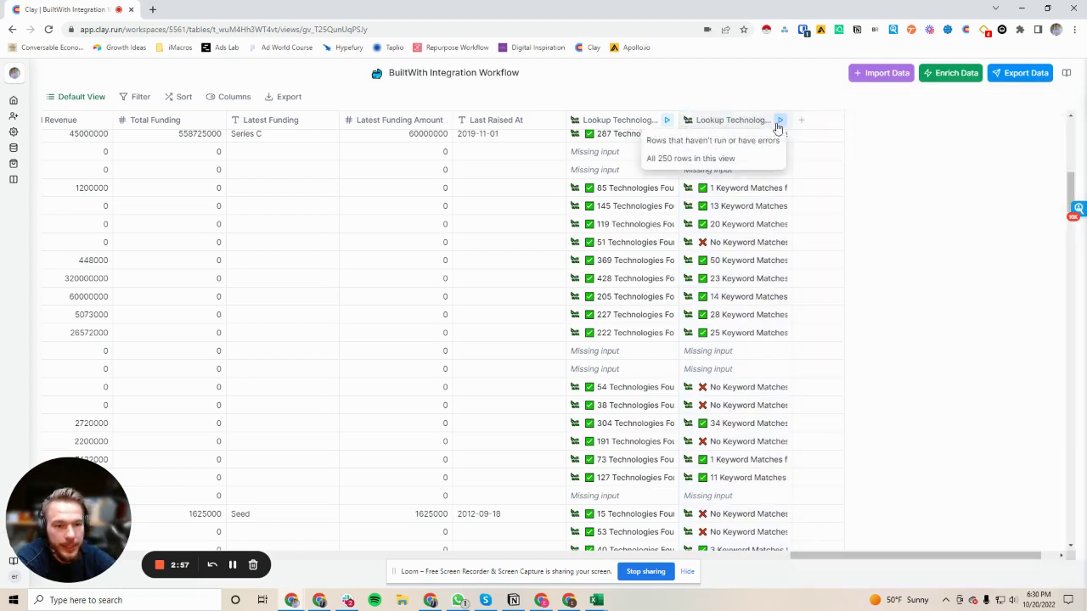
pyautogui.click(722, 157)
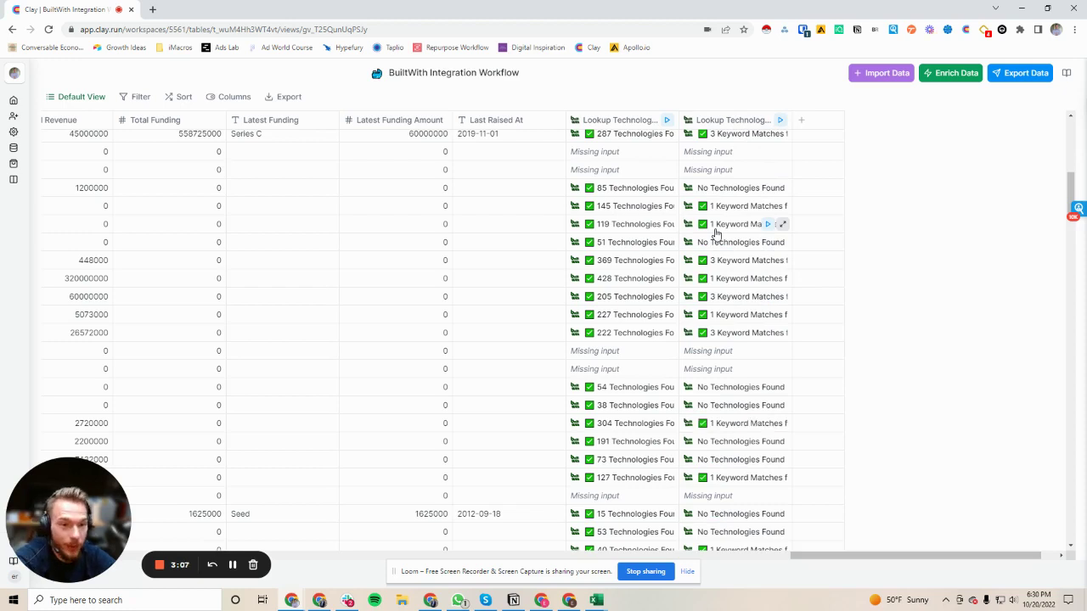
# - Open the filtered result in the 119-technologies row and examine entry 0 of Word Press under Matching Technologies
pyautogui.click(782, 224)
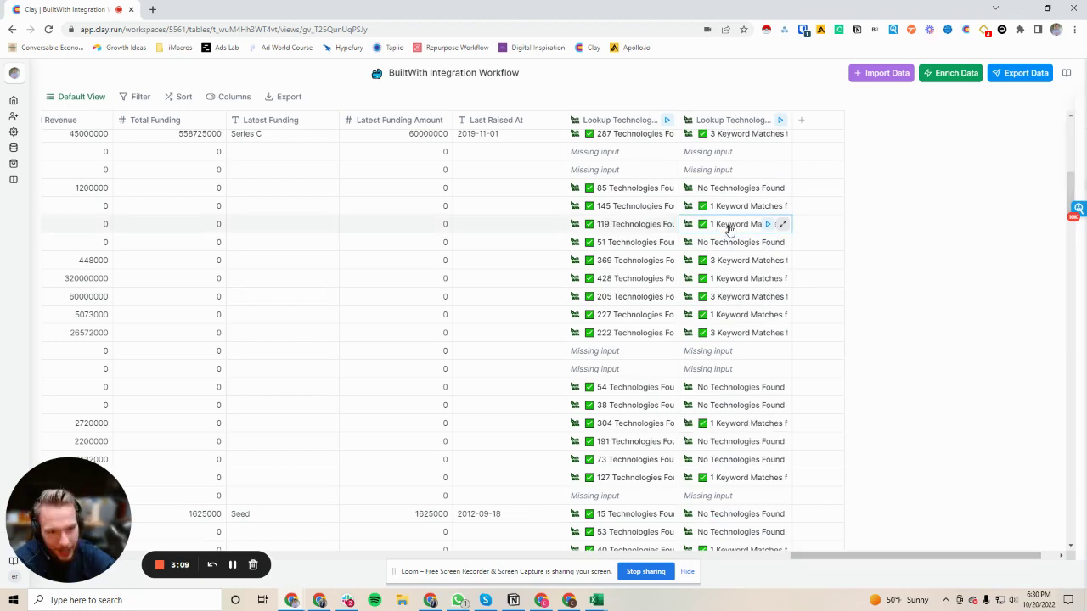
pyautogui.click(878, 187)
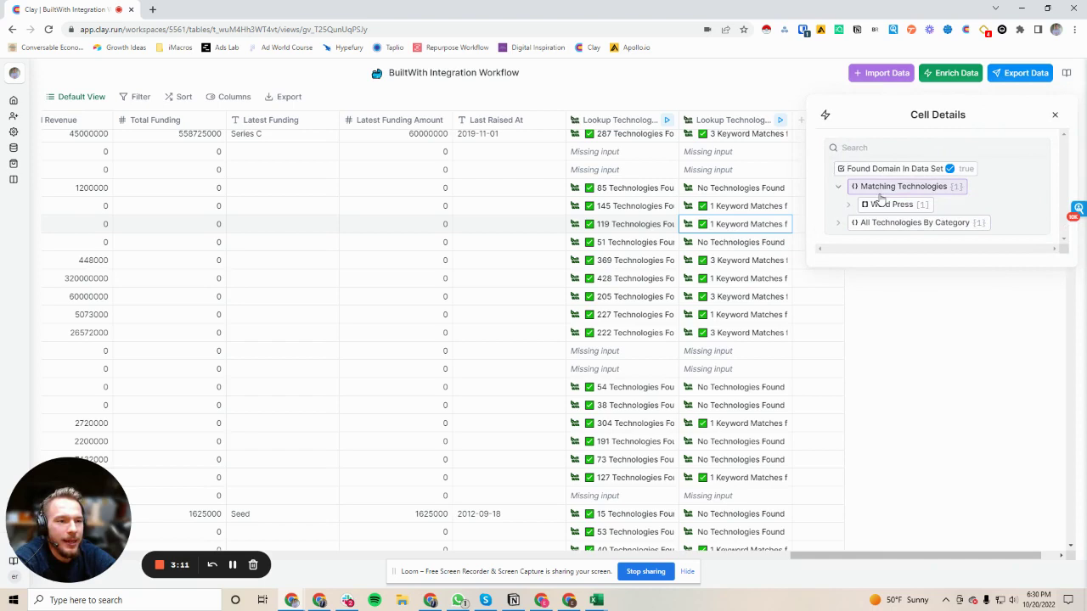
pyautogui.click(880, 187)
pyautogui.click(883, 187)
pyautogui.click(889, 205)
pyautogui.click(879, 222)
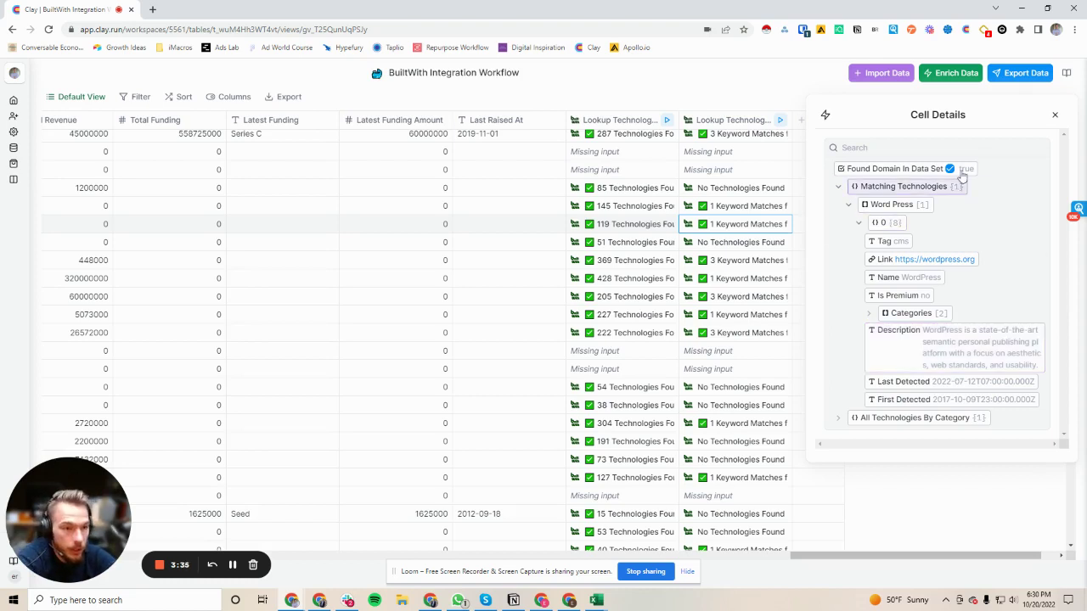
# - Open the unfiltered 51-technologies result and examine the DMARC technology under All Technologies By Category
pyautogui.click(637, 225)
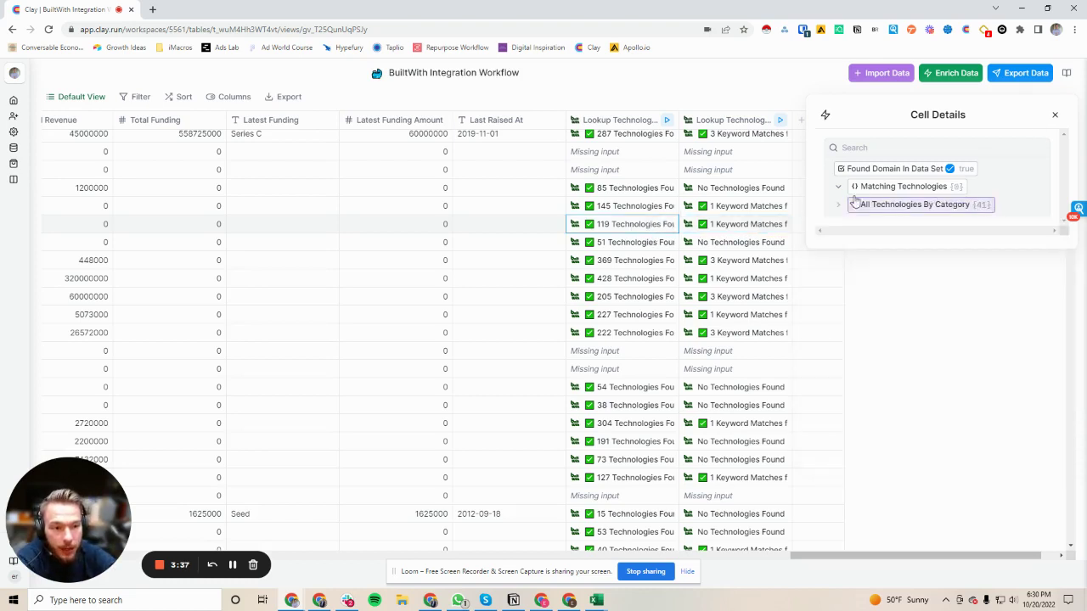
pyautogui.press('Down')
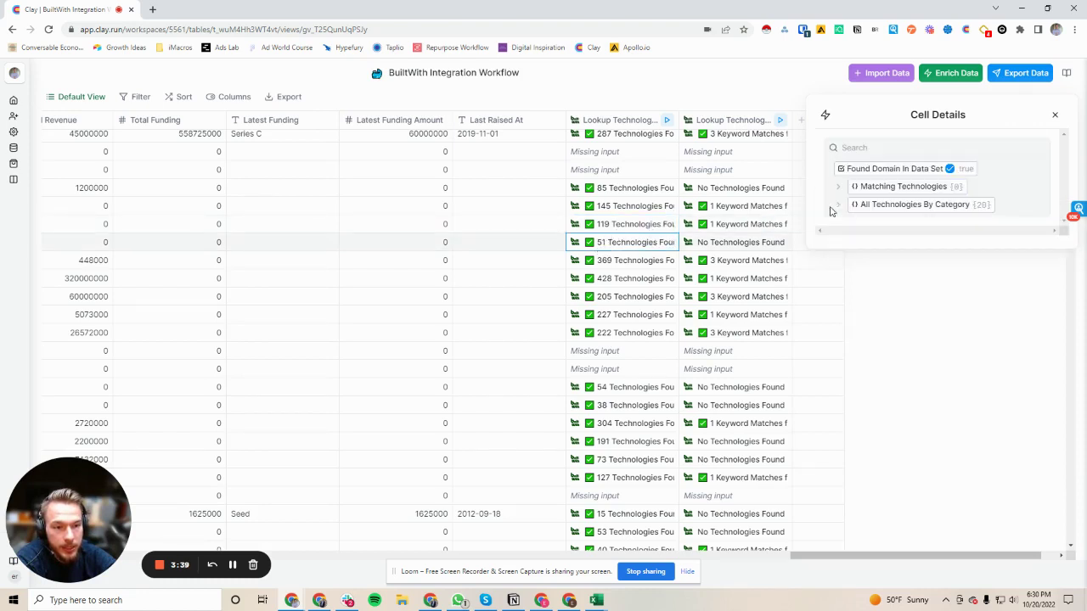
pyautogui.click(884, 205)
pyautogui.click(883, 222)
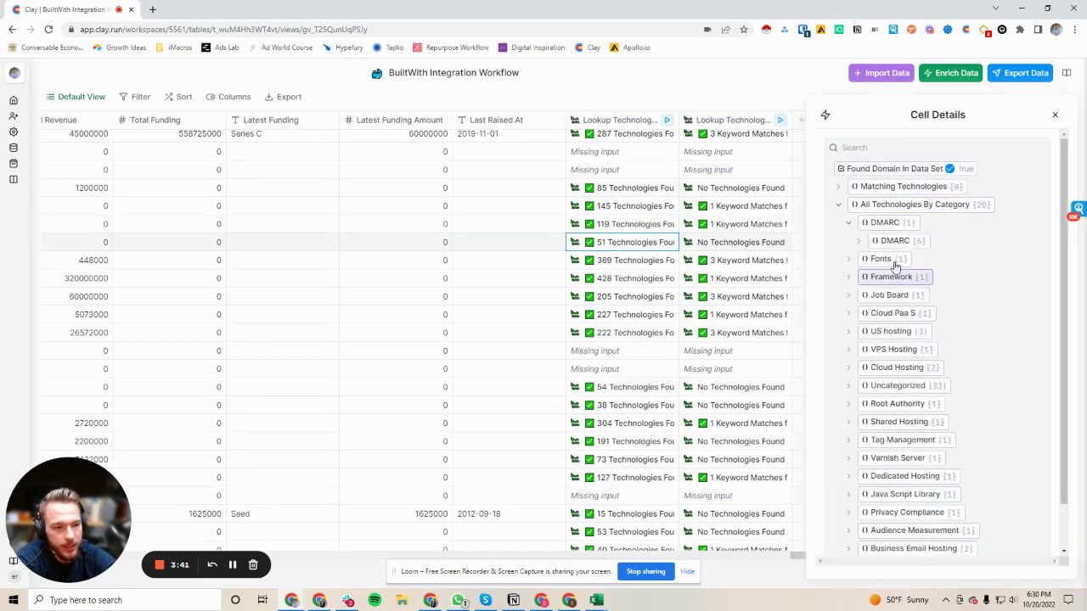
pyautogui.click(892, 241)
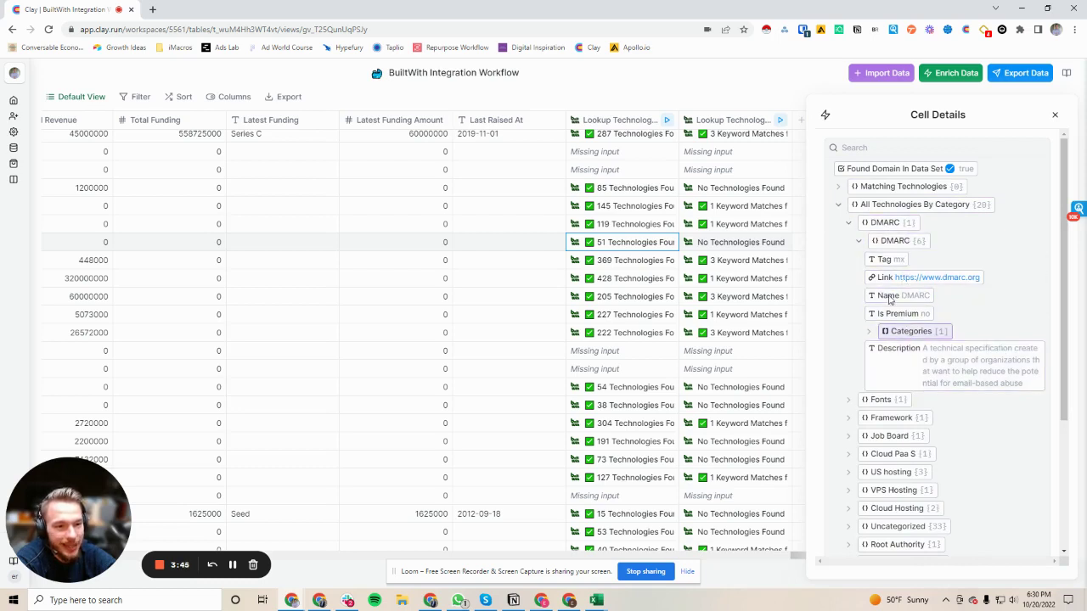
pyautogui.click(736, 123)
pyautogui.click(726, 166)
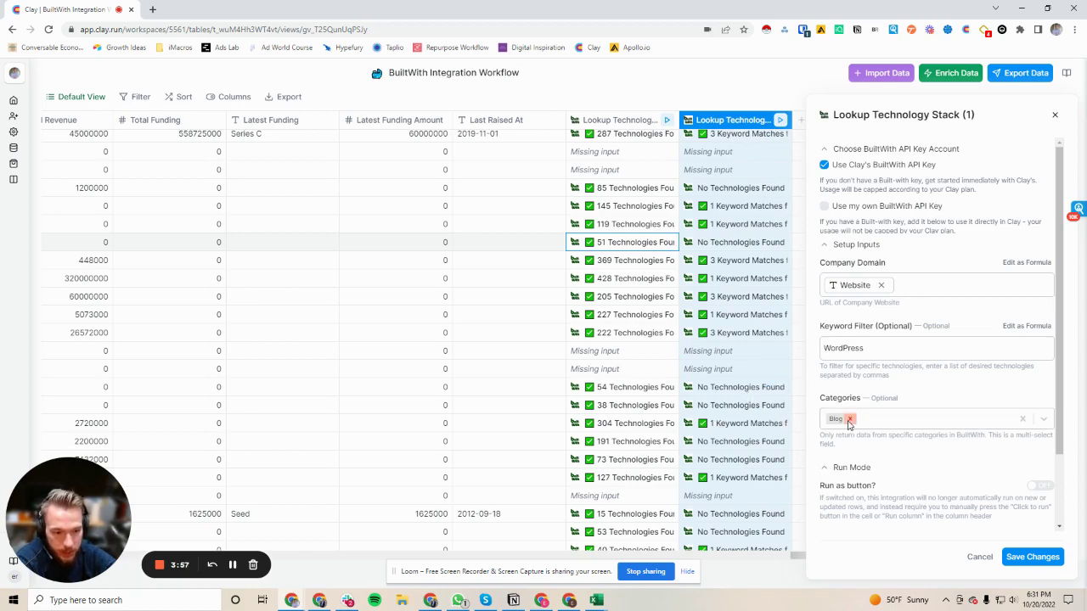
pyautogui.click(872, 349)
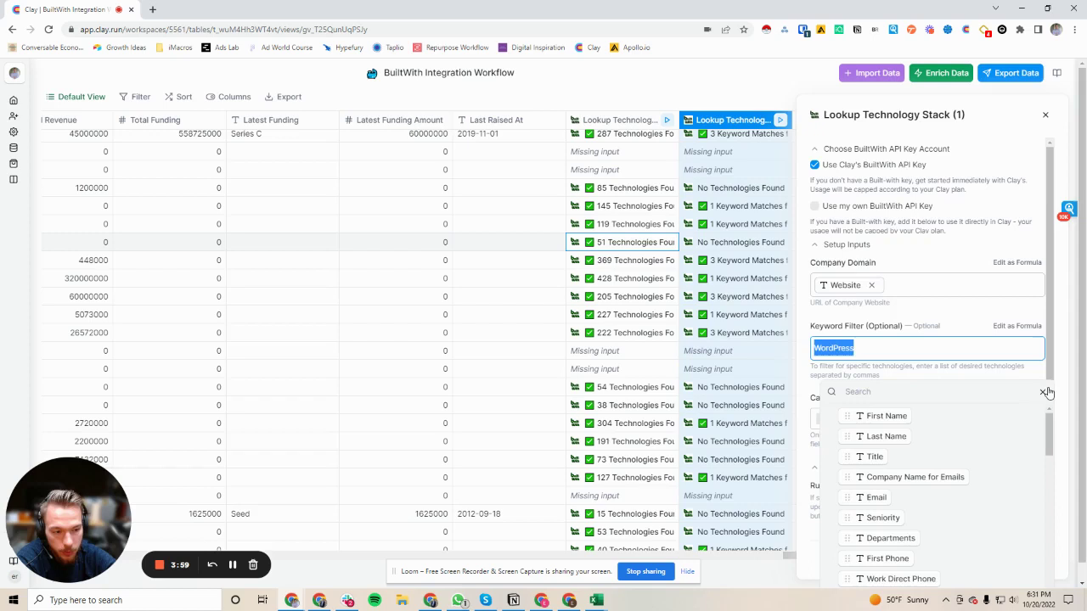
pyautogui.press('Escape')
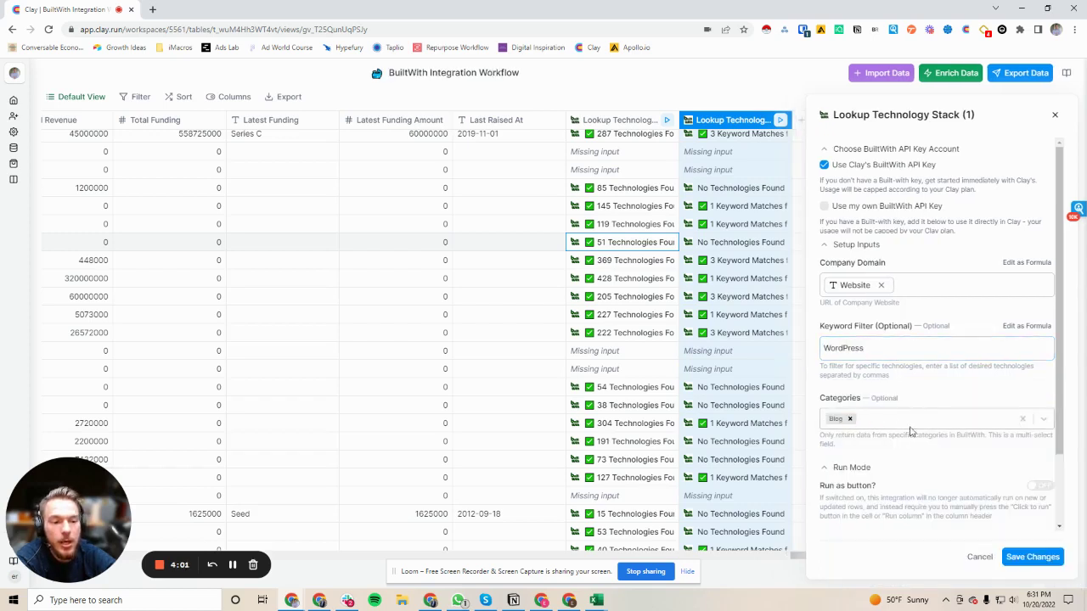
pyautogui.click(877, 348)
pyautogui.press('Escape')
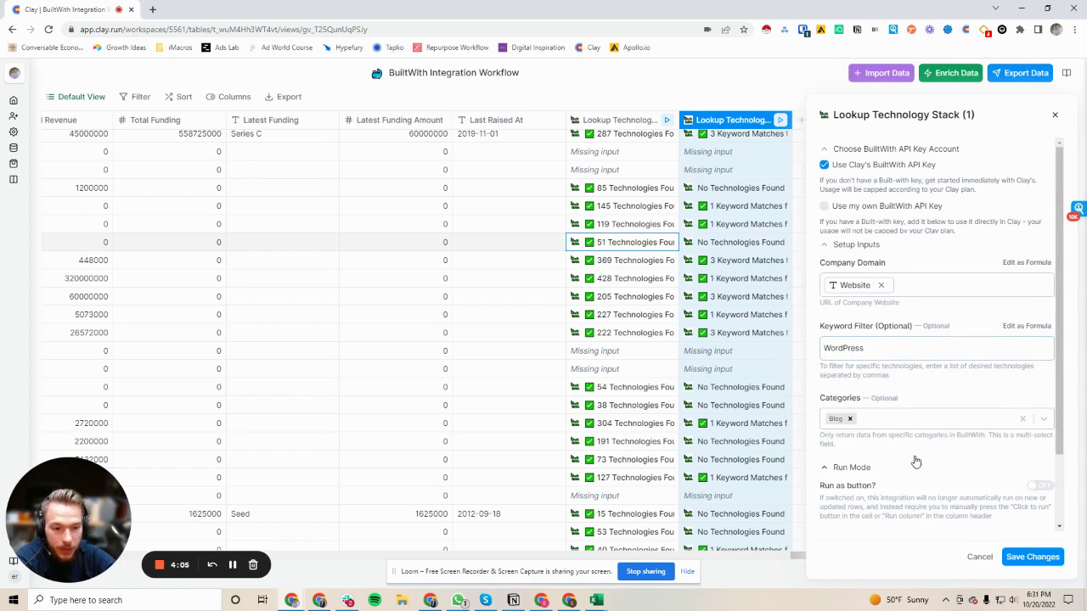
pyautogui.click(1055, 117)
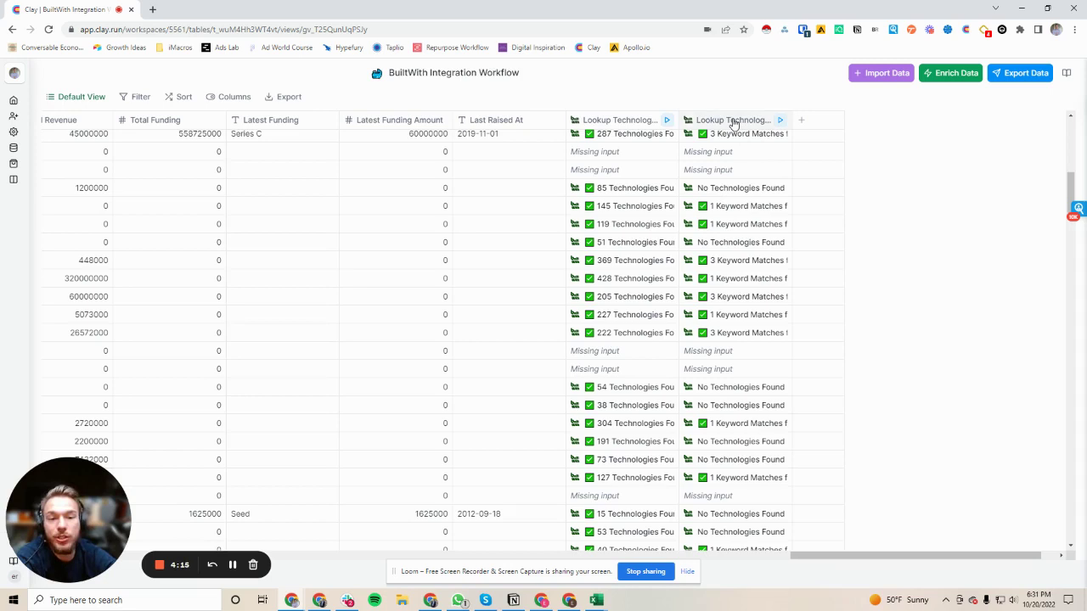
# - In the second lookup's settings, reselect the Website column as Company Domain and set the Keyword Filter to DMARC
pyautogui.click(733, 121)
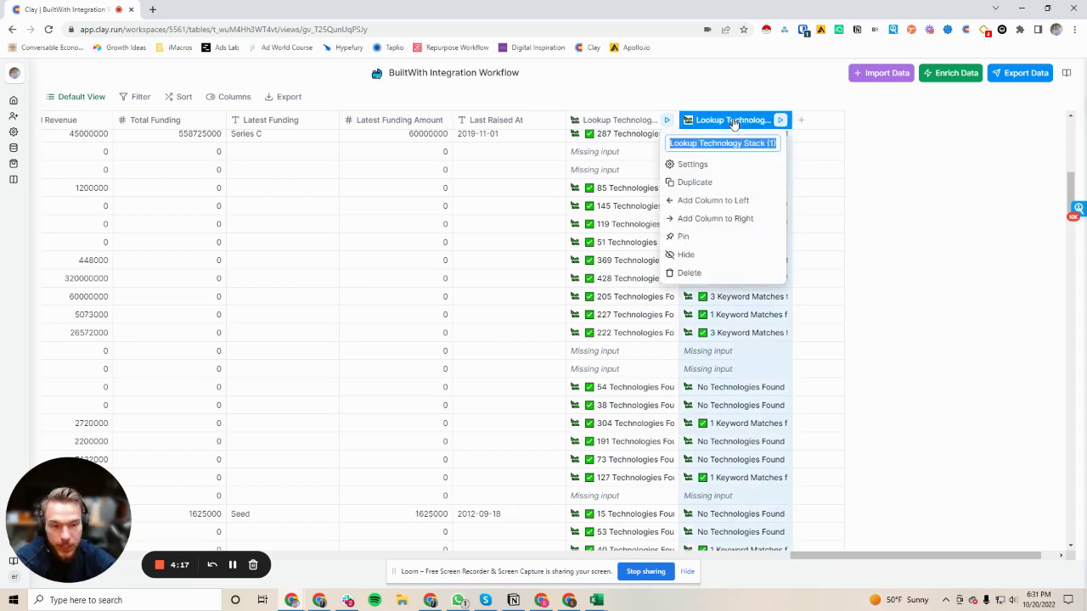
pyautogui.click(690, 163)
pyautogui.click(881, 286)
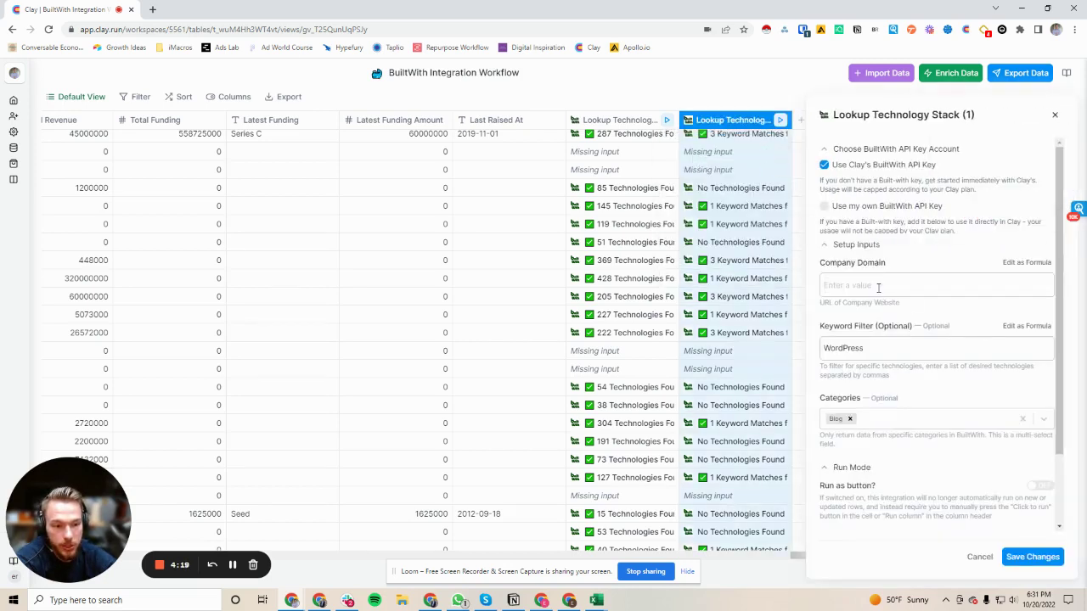
pyautogui.scroll(-3, 904, 446)
pyautogui.scroll(-1, 907, 451)
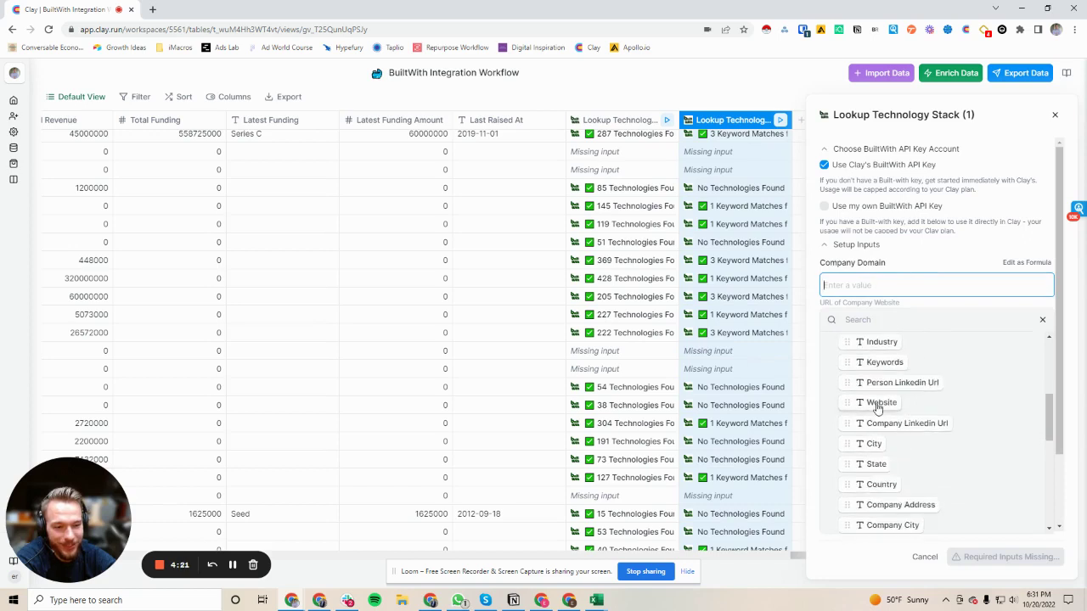
pyautogui.click(881, 409)
pyautogui.moveTo(858, 349); pyautogui.dragTo(802, 364)
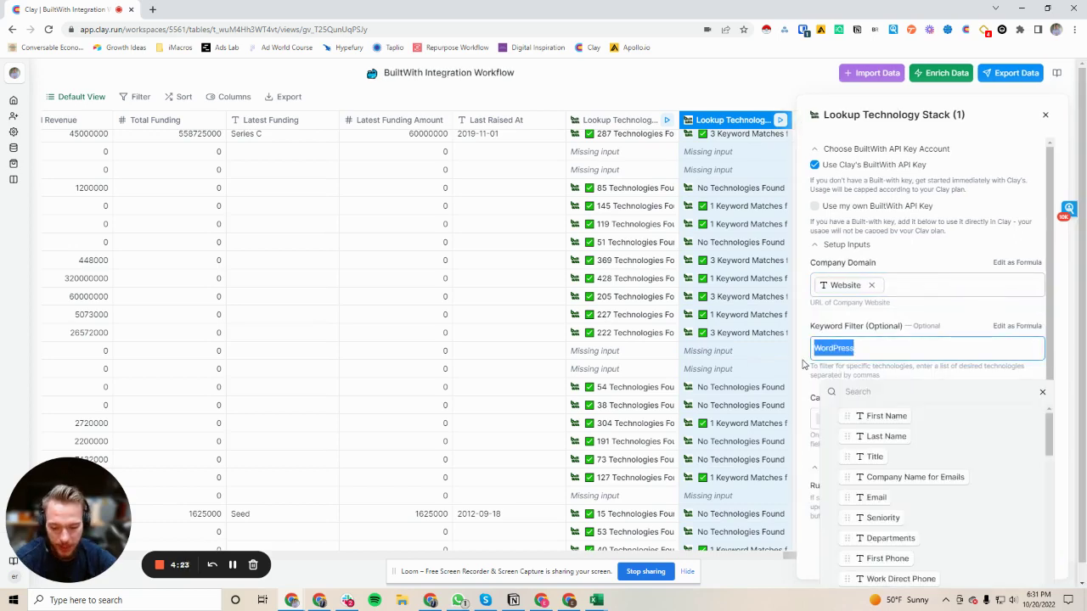
pyautogui.write('DMARC')
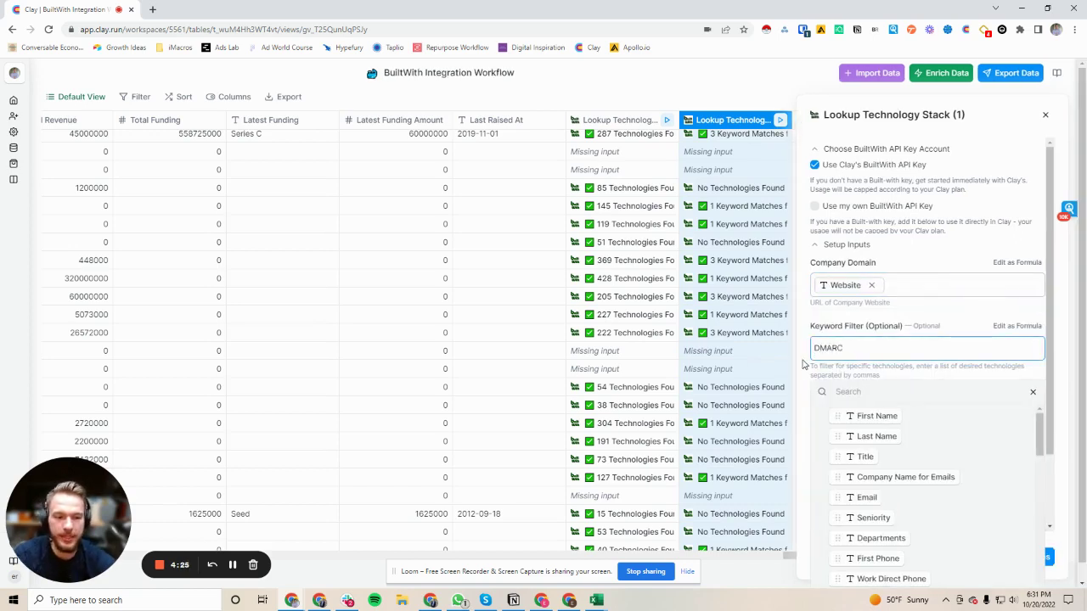
pyautogui.click(1033, 392)
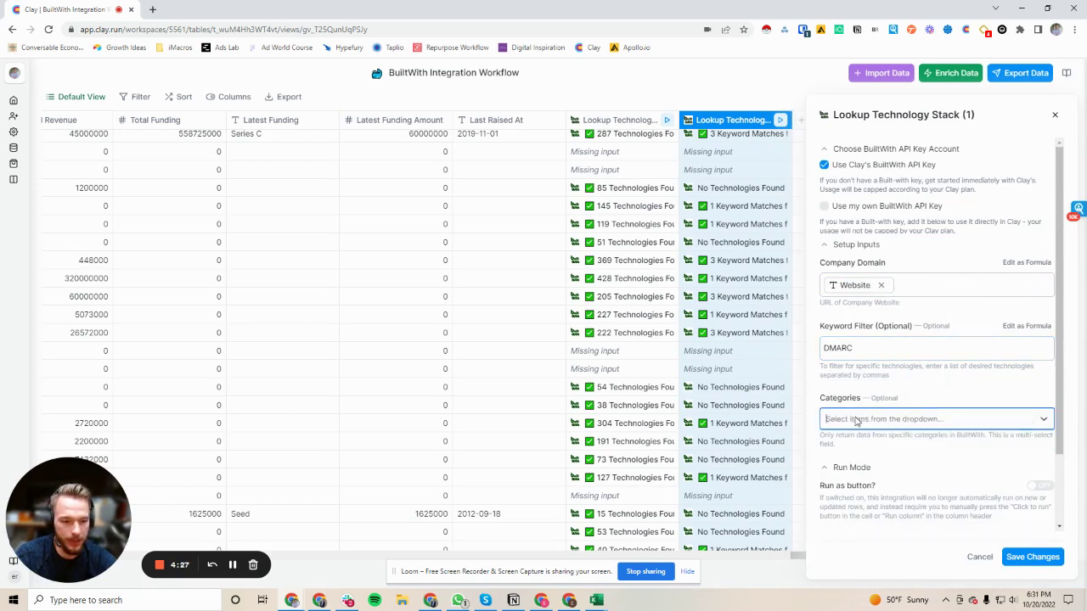
# - Remove the Blog category, search the categories for mx and dns, and save the lookup without any category
pyautogui.click(849, 420)
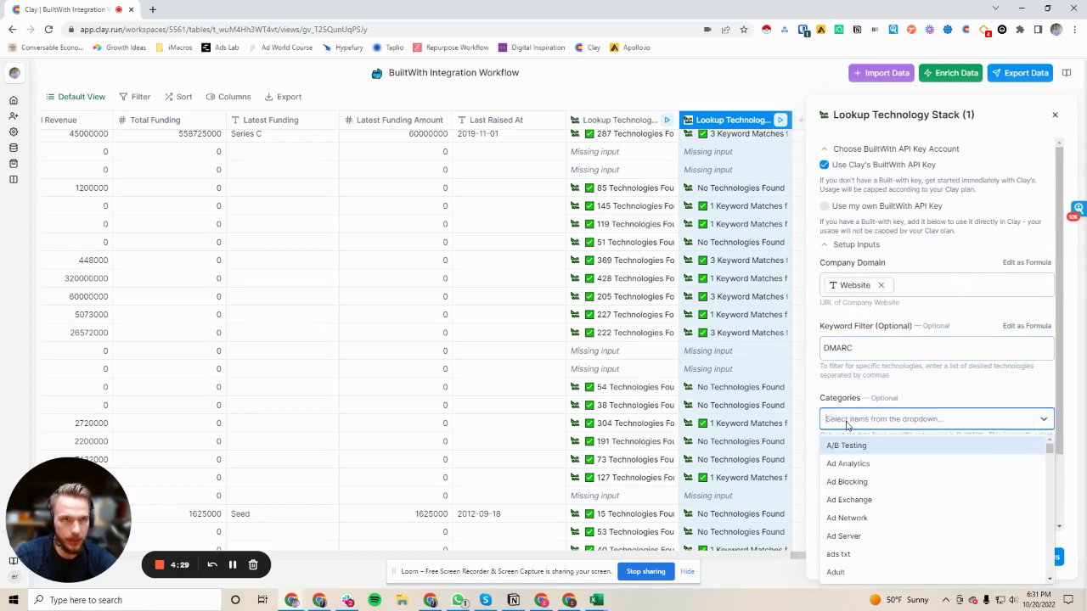
pyautogui.write('mx')
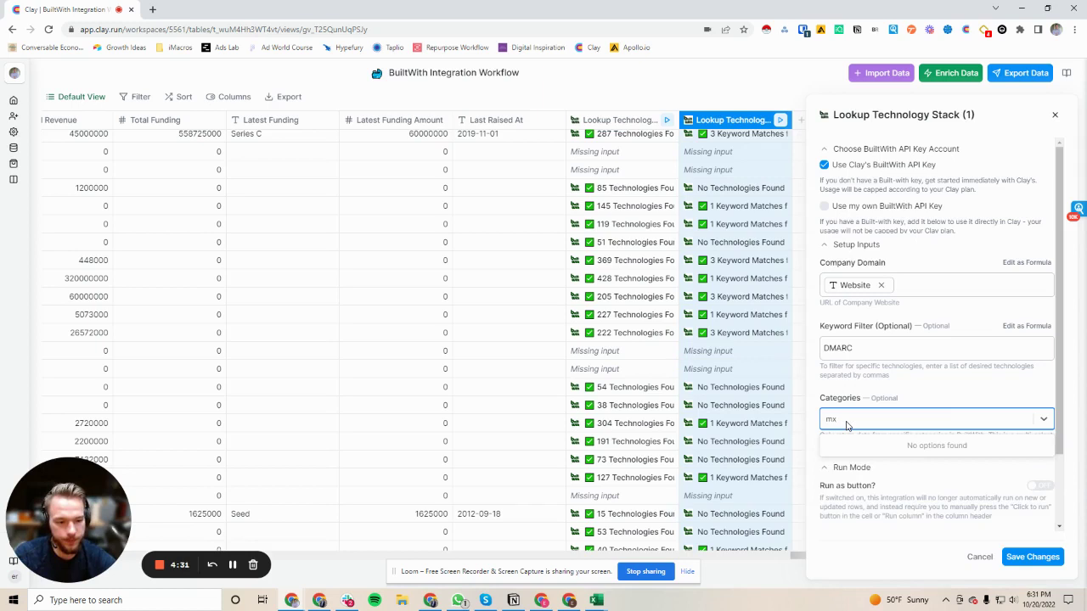
pyautogui.press('BackSpace')
pyautogui.press('BackSpace')
pyautogui.write('dns')
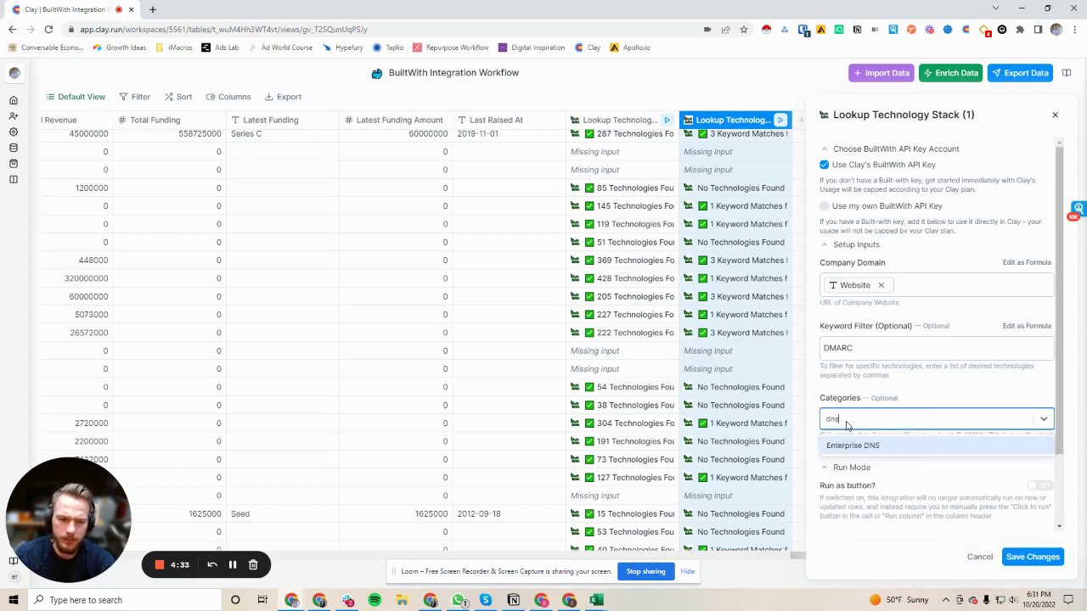
pyautogui.press('BackSpace')
pyautogui.press('BackSpace')
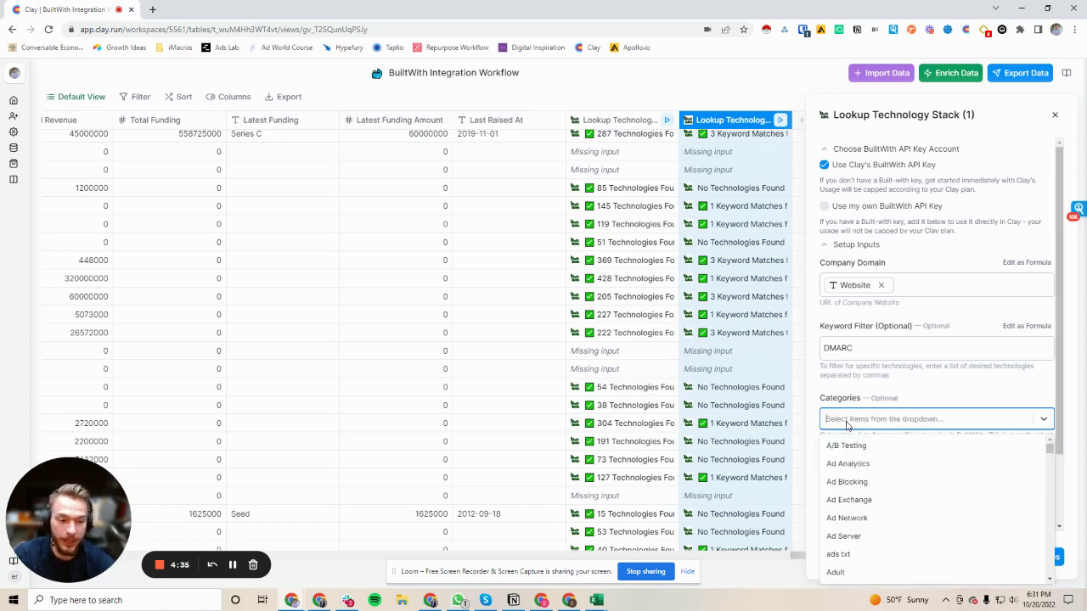
pyautogui.click(913, 404)
pyautogui.click(1032, 557)
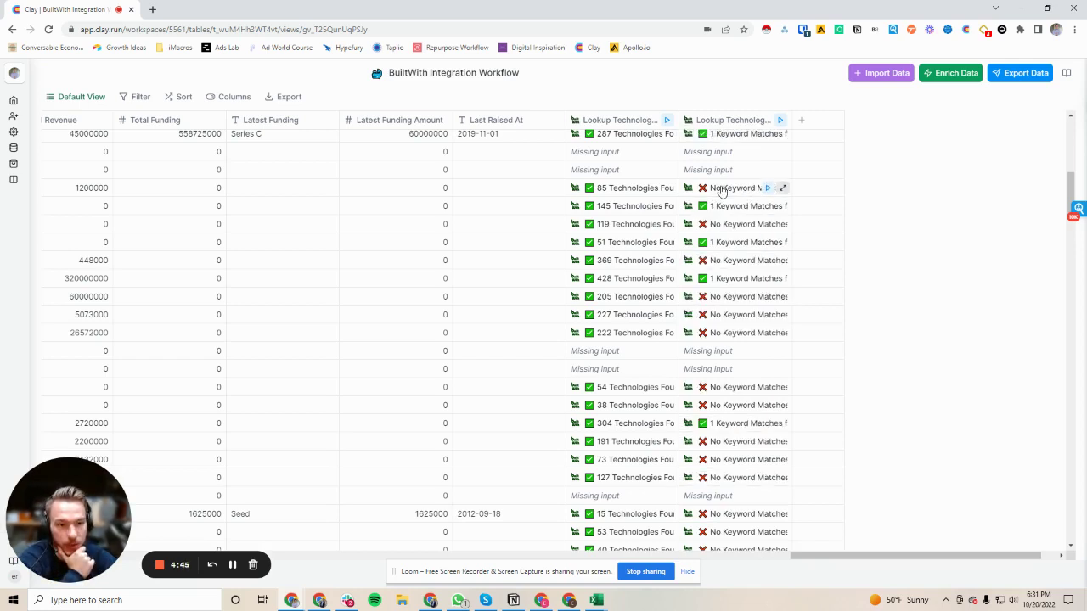
# - Examine Matching Technologies in the 85-technologies row and the DMARC entry with its categories in the row below, and close the cell details
pyautogui.click(721, 190)
pyautogui.click(840, 186)
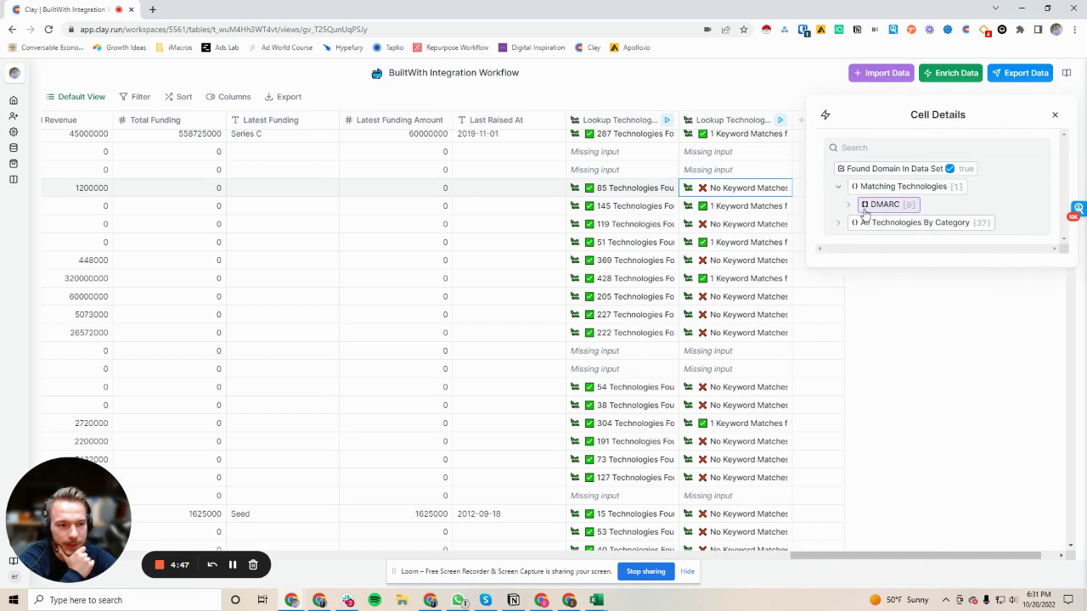
pyautogui.click(778, 205)
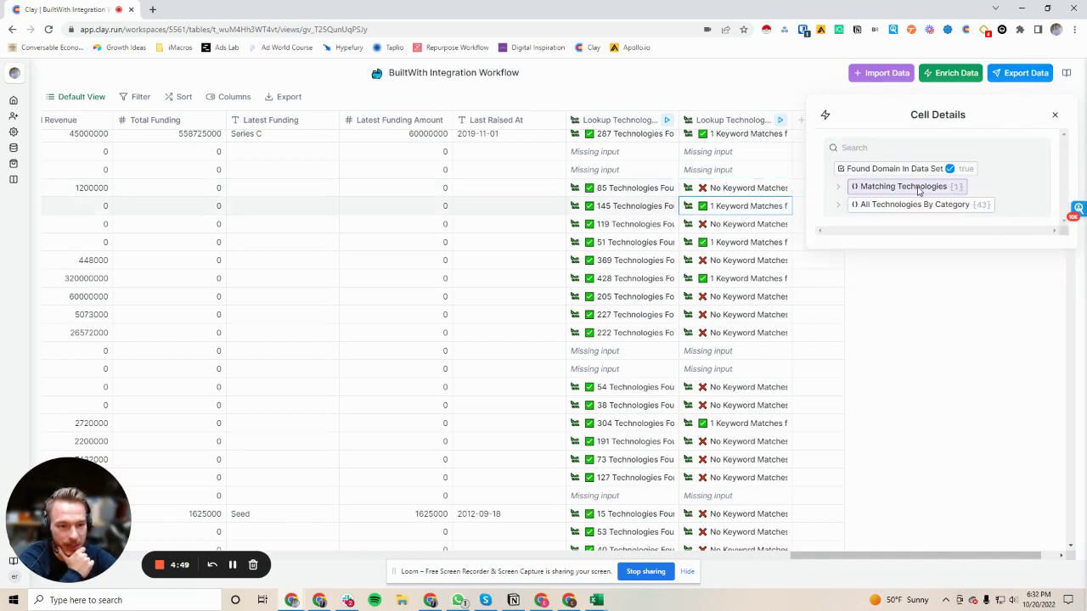
pyautogui.click(917, 187)
pyautogui.click(880, 205)
pyautogui.click(879, 222)
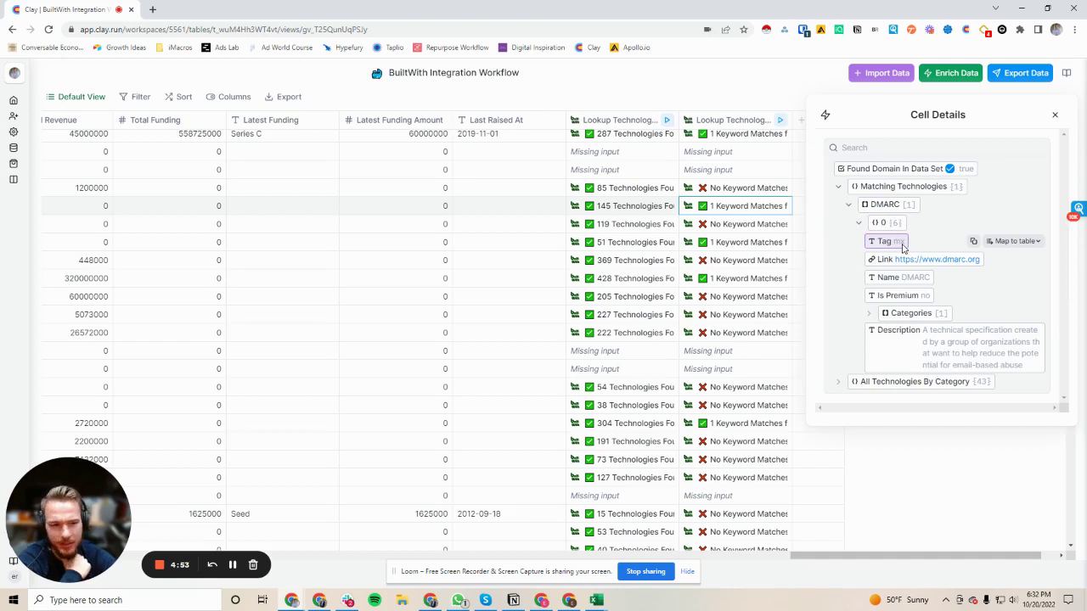
pyautogui.click(925, 314)
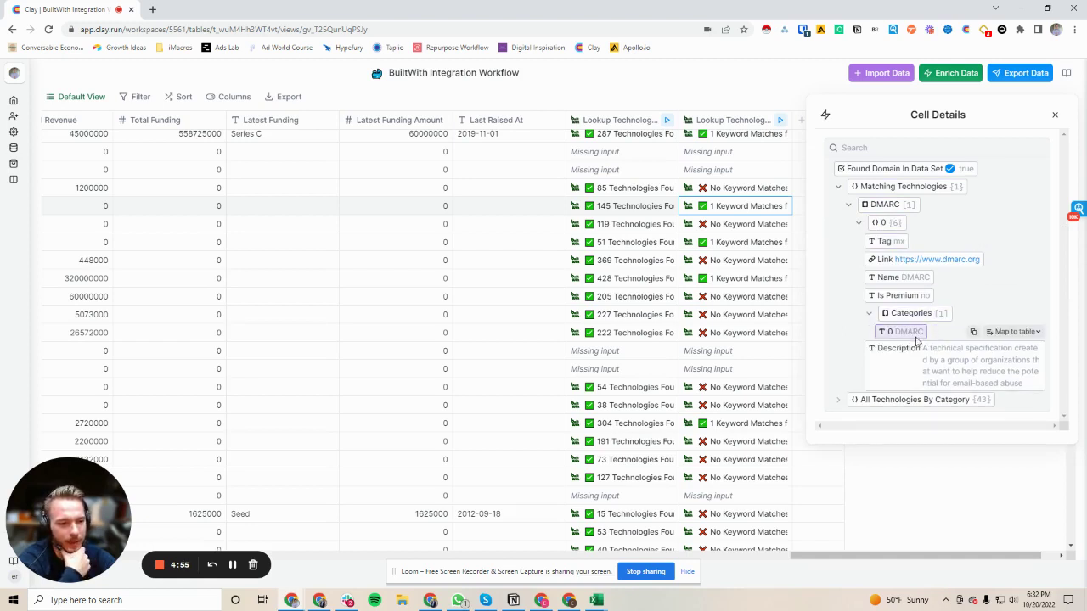
pyautogui.click(1055, 115)
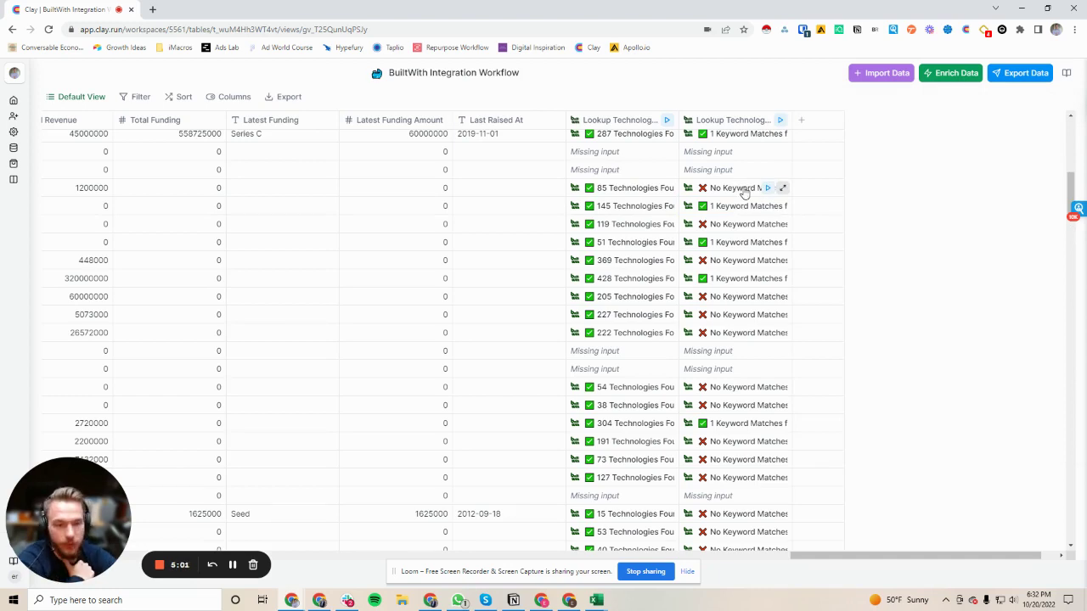
# - Map the matched DMARC technology's Name from the 145-technologies row's filtered lookup to a new table column, and close the cell details
pyautogui.click(782, 206)
pyautogui.click(863, 190)
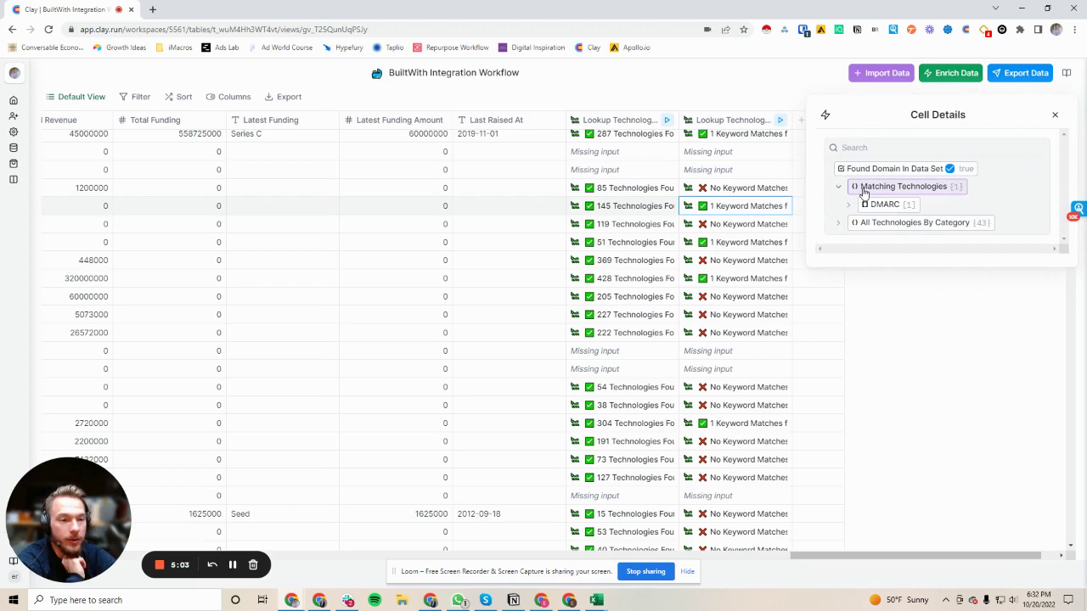
pyautogui.click(884, 204)
pyautogui.click(882, 223)
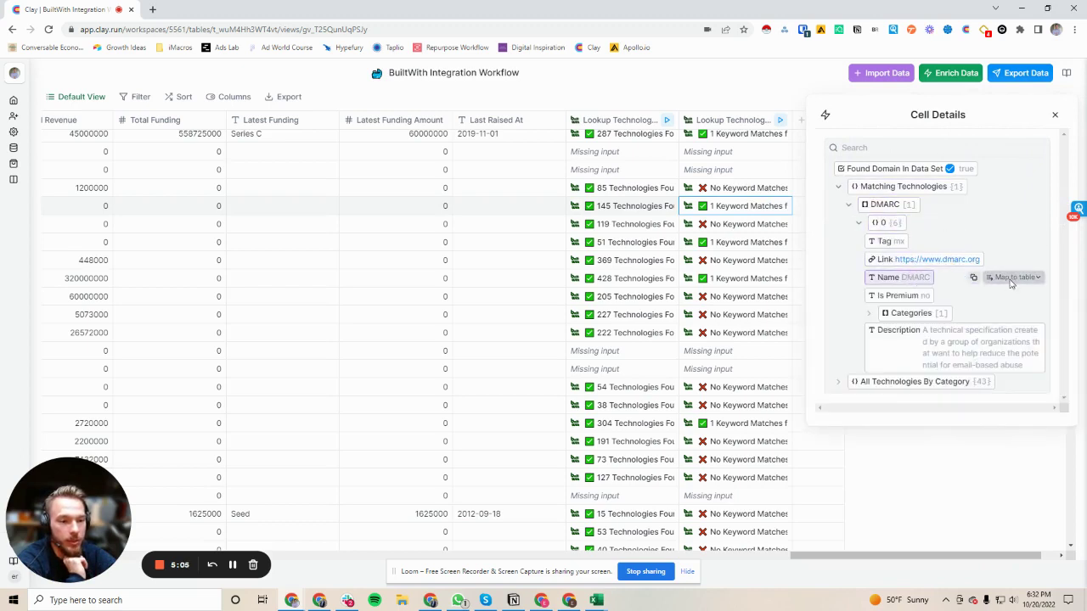
pyautogui.click(1013, 278)
pyautogui.click(934, 478)
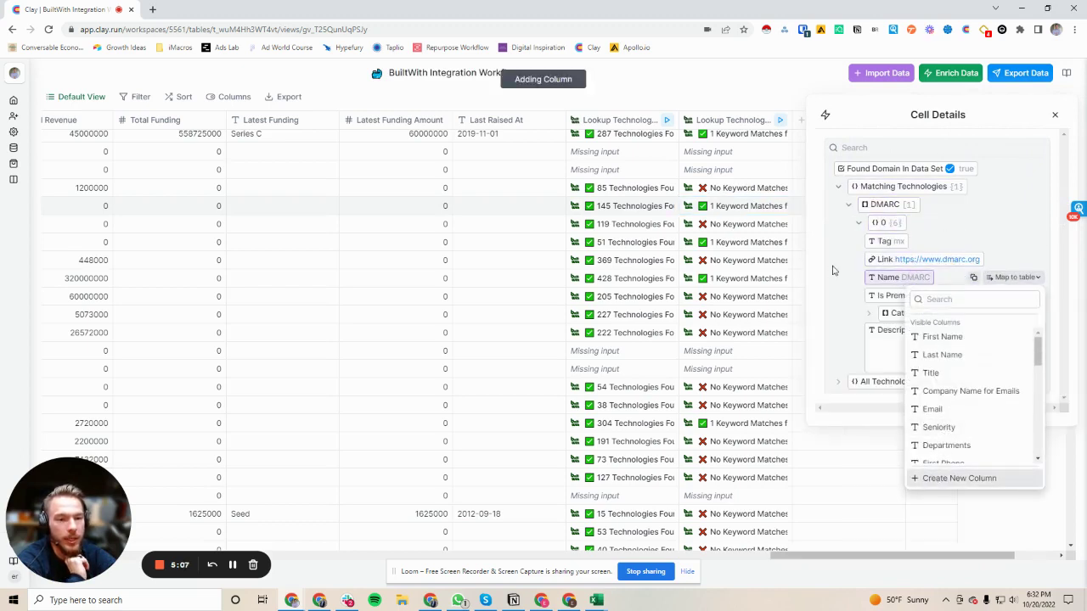
pyautogui.click(1052, 113)
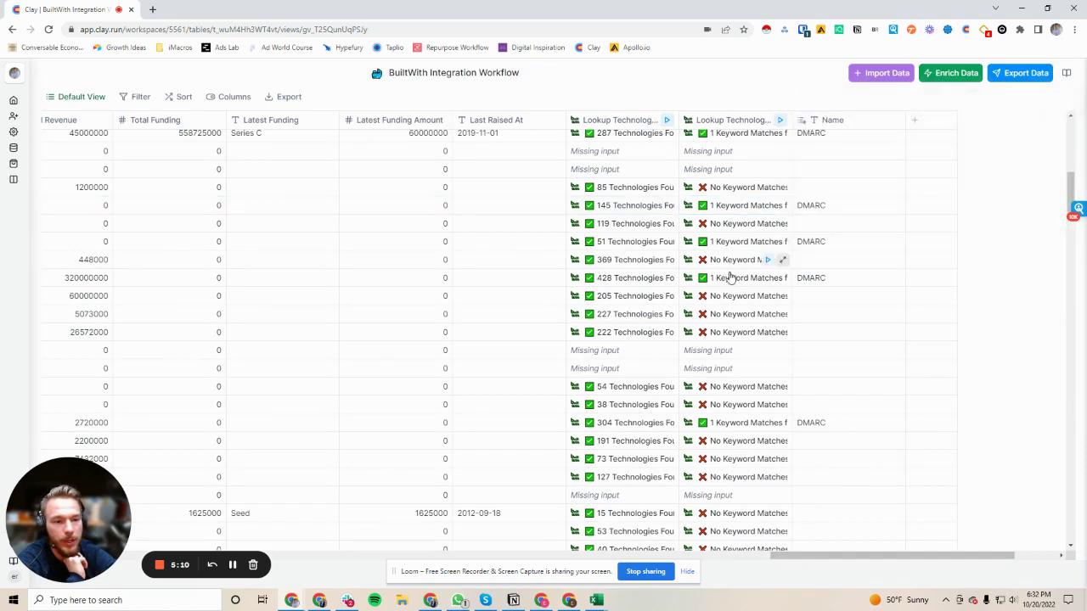
# - Set up a table filter for rows where the Name column is empty, and dismiss it without saving
pyautogui.click(138, 97)
pyautogui.click(213, 126)
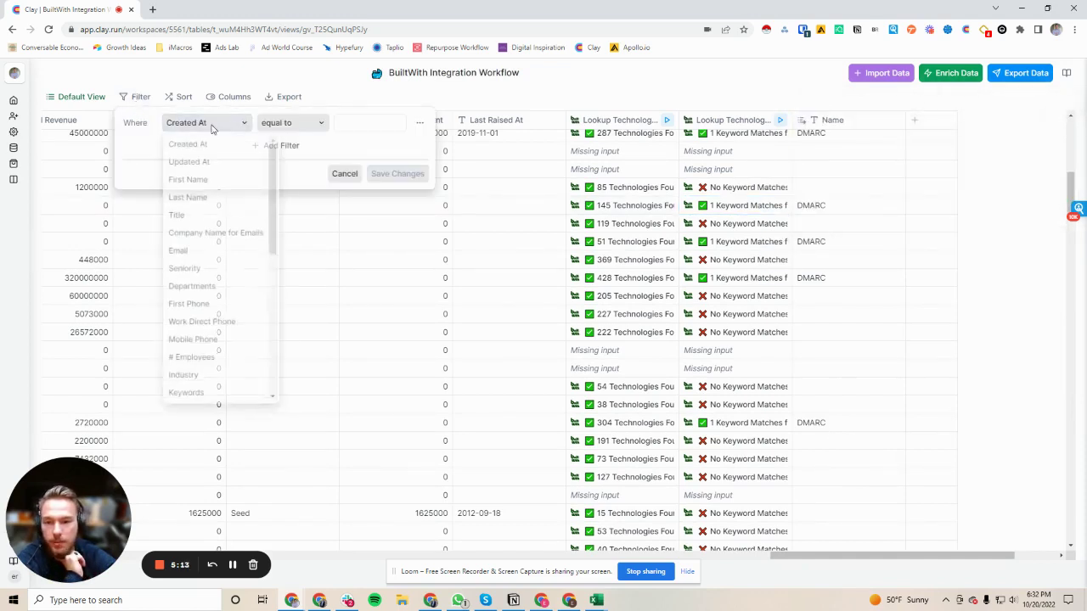
pyautogui.scroll(-5, 195, 357)
pyautogui.click(182, 396)
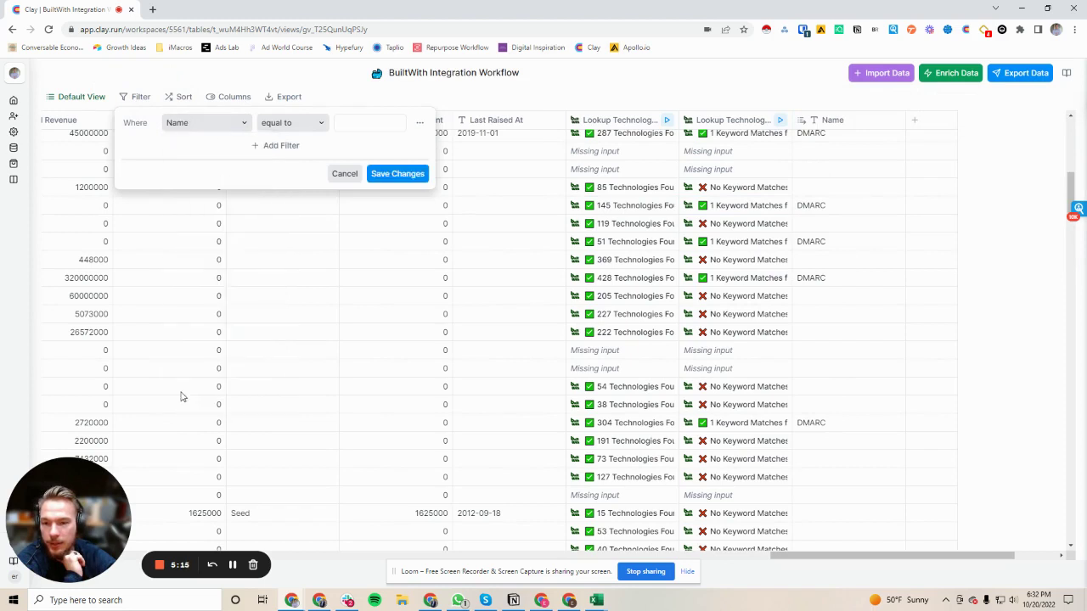
pyautogui.click(304, 133)
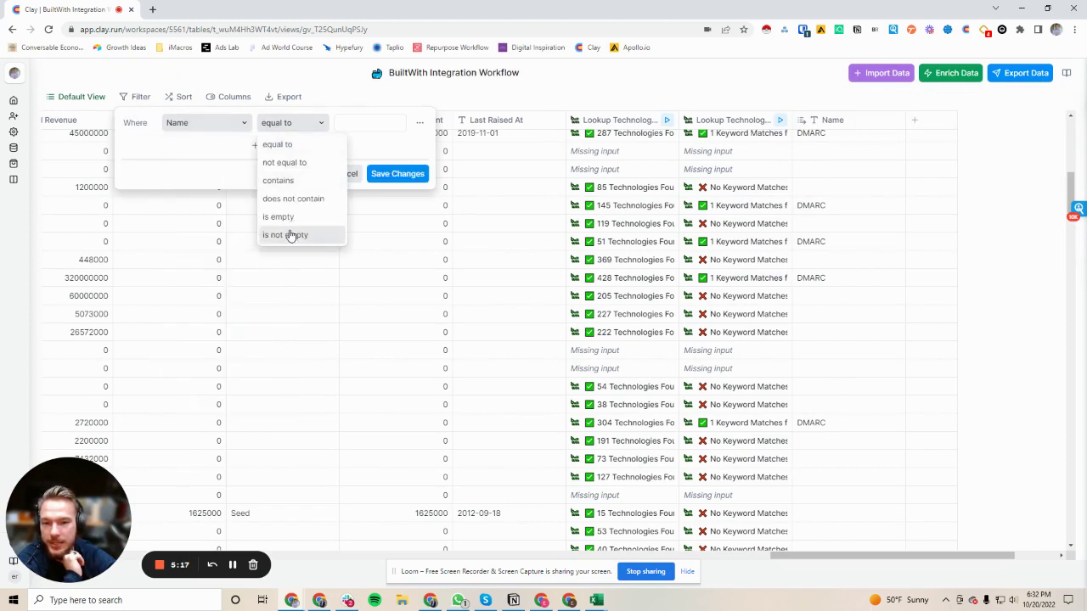
pyautogui.click(281, 218)
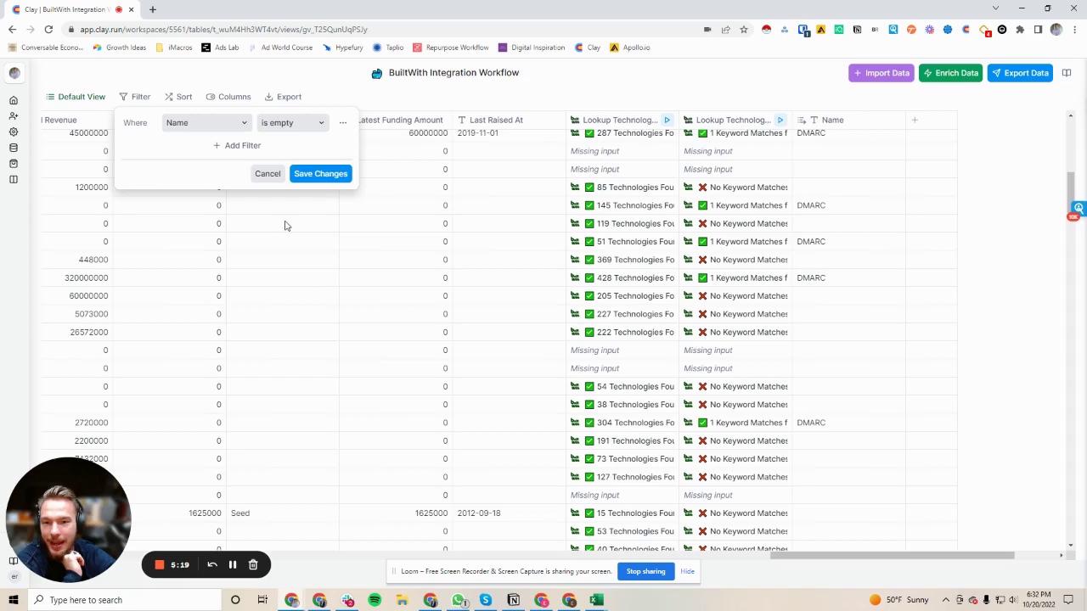
pyautogui.click(902, 330)
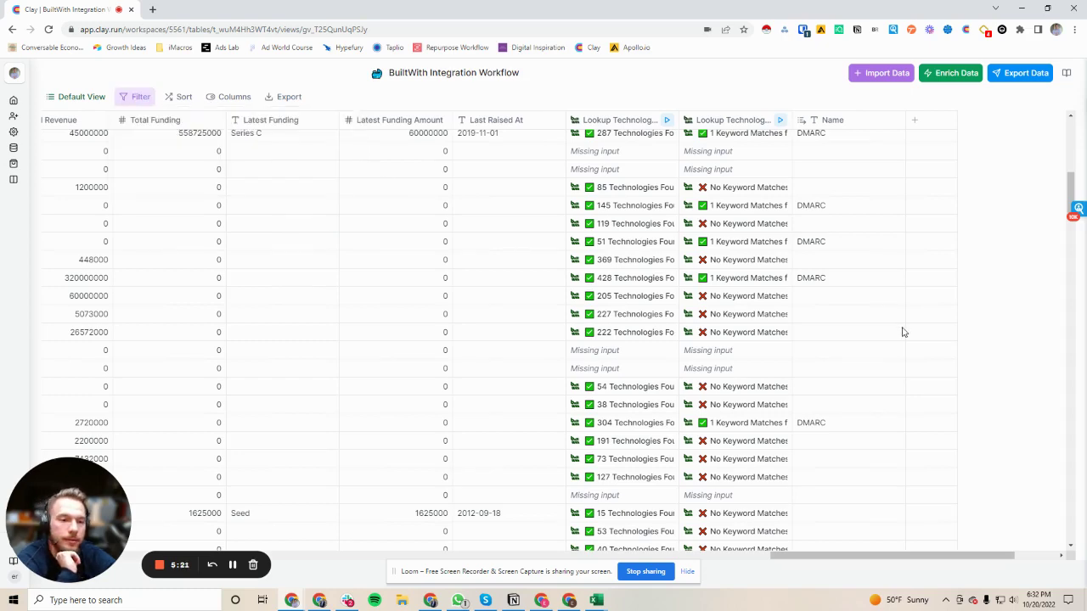
pyautogui.scroll(-10, 845, 332)
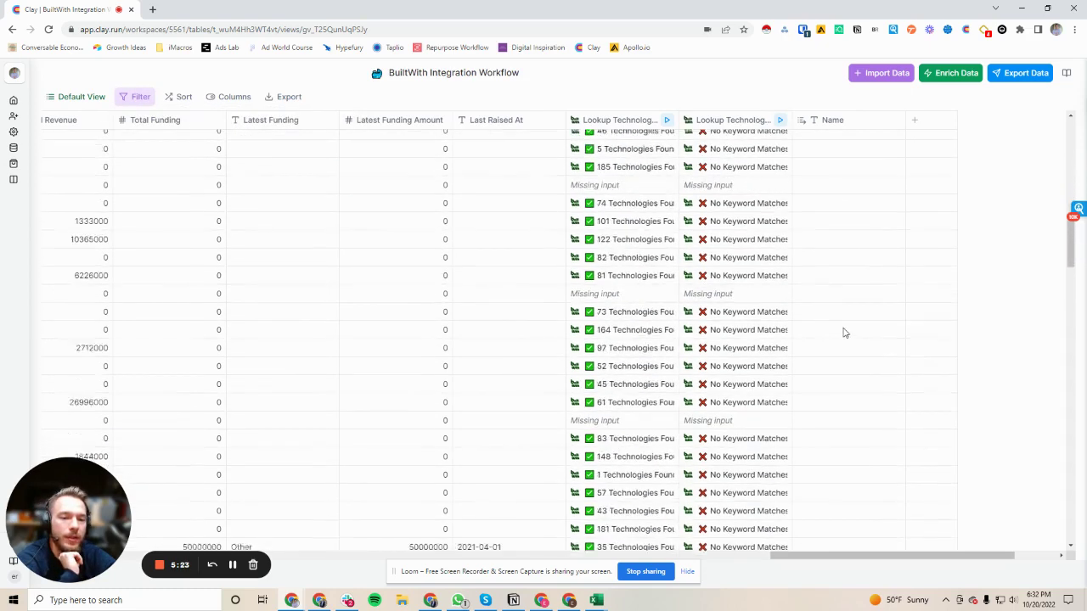